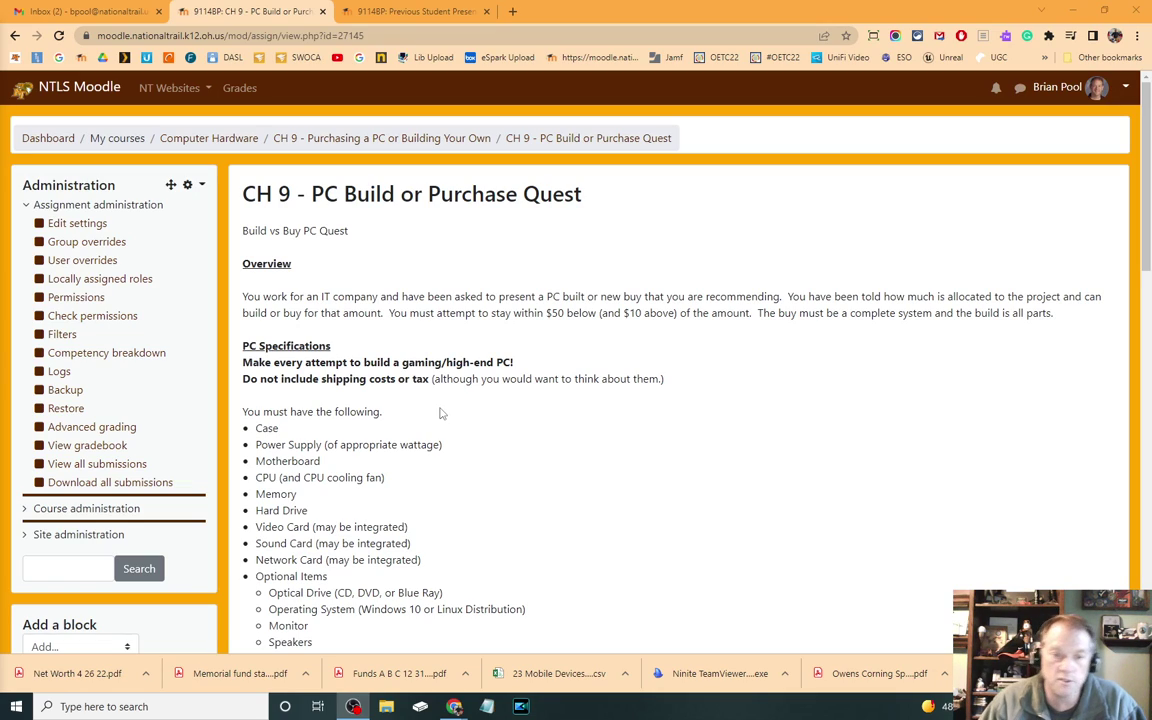
# Step: Review the required components in the quest's PC Specifications, from the power supply through the integrated video, sound and network cards
pyautogui.scroll(-2, 573, 404)
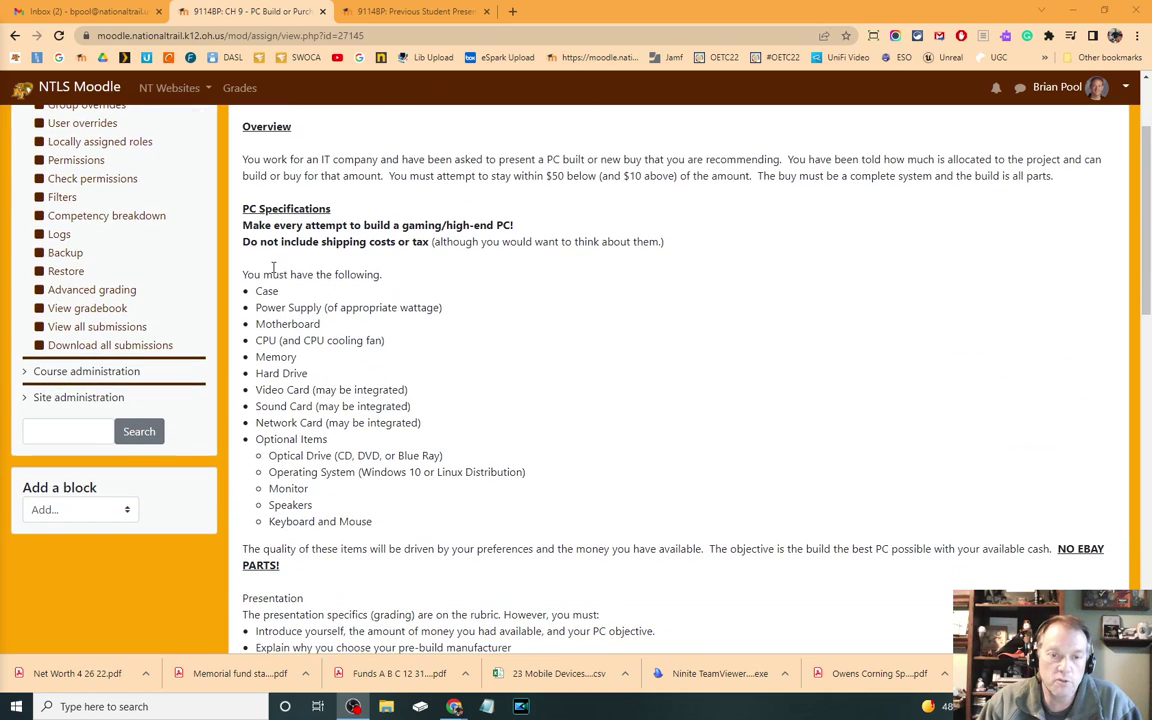
pyautogui.moveTo(326, 308); pyautogui.dragTo(449, 309)
pyautogui.click(295, 323)
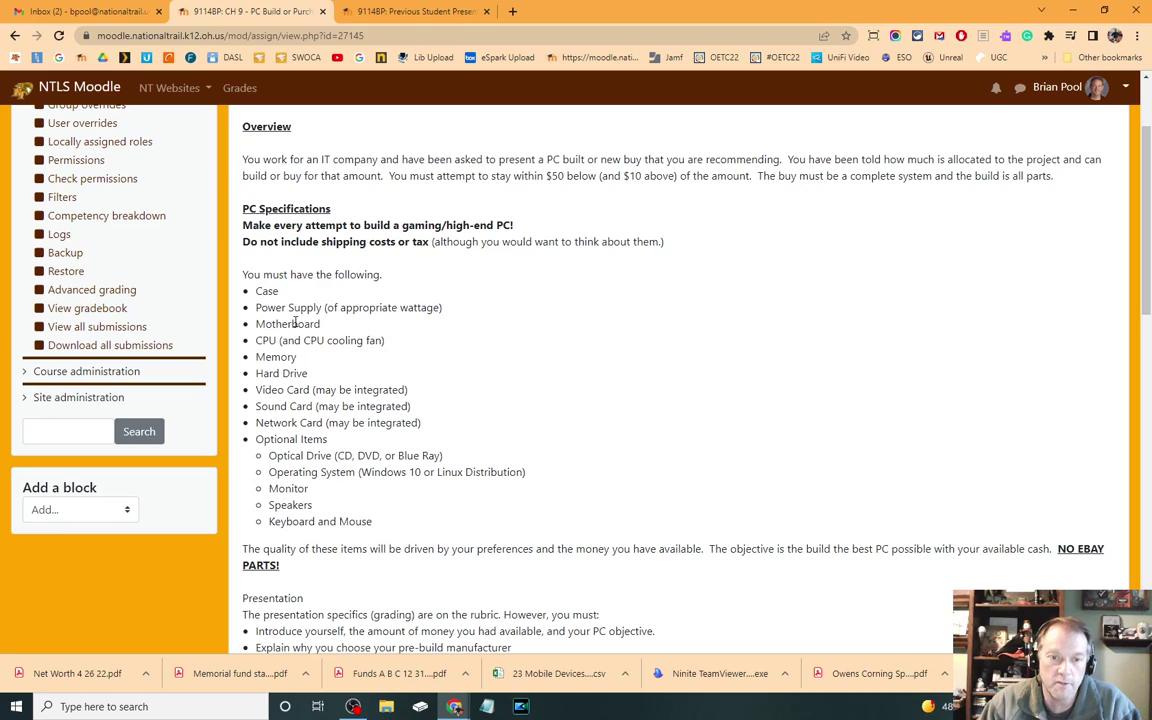
pyautogui.moveTo(281, 340); pyautogui.dragTo(406, 340)
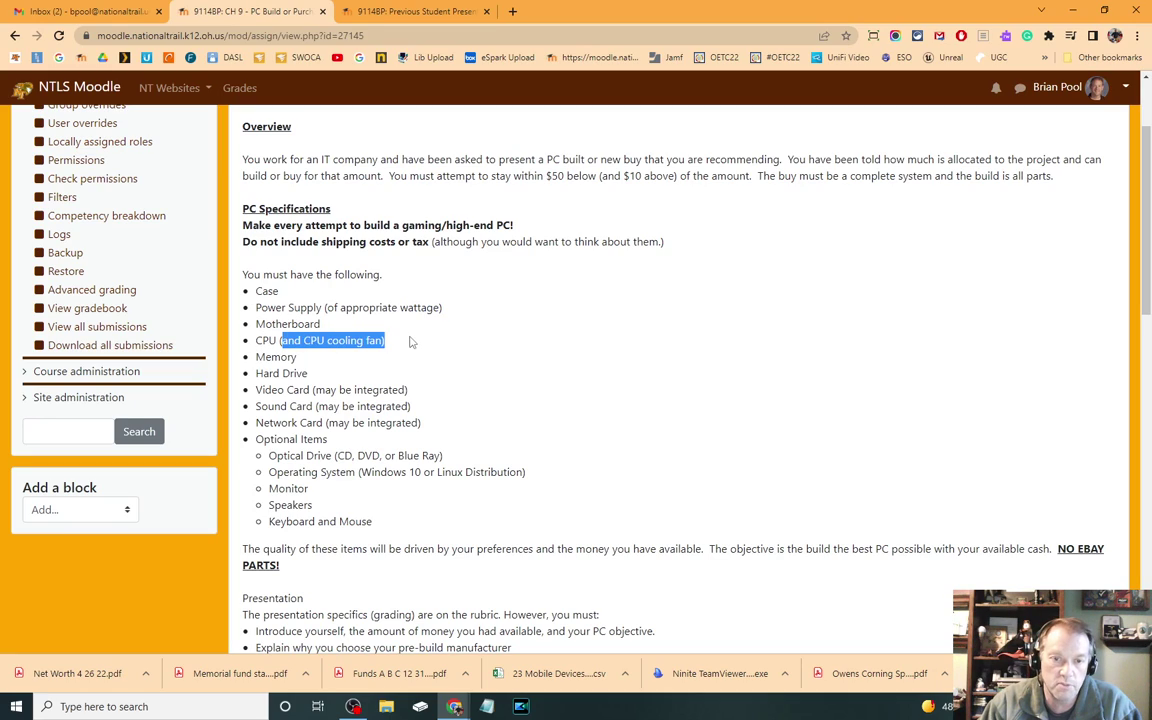
pyautogui.click(270, 355)
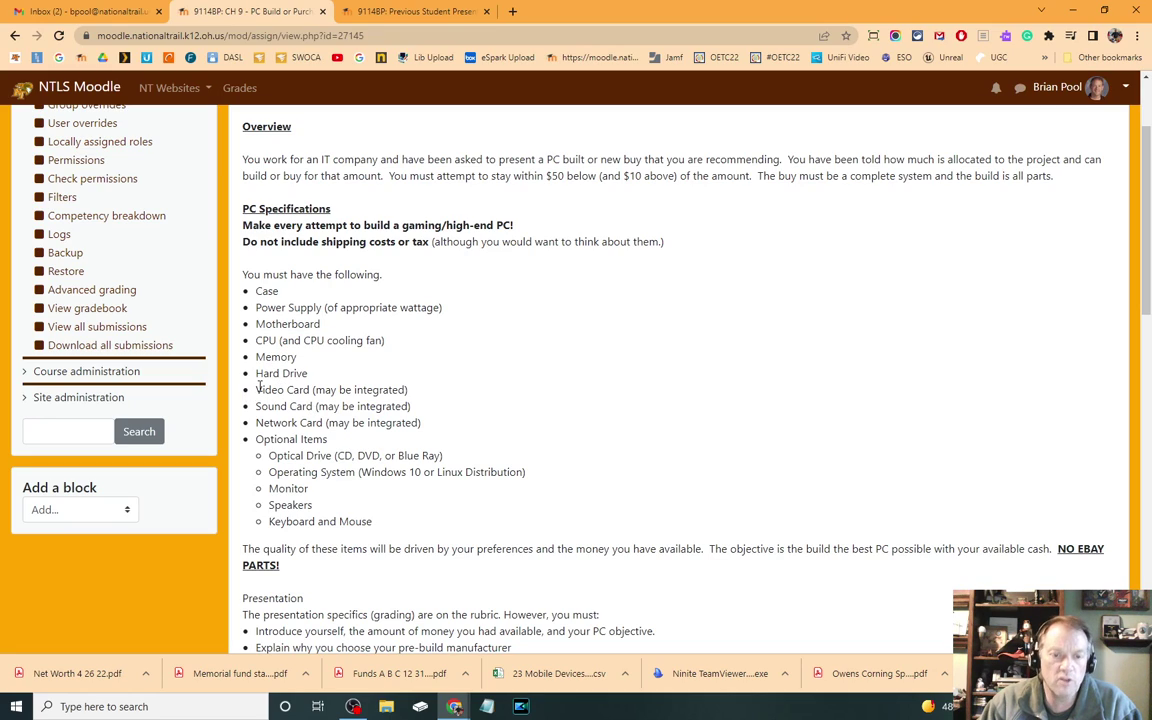
pyautogui.moveTo(258, 389); pyautogui.dragTo(424, 396)
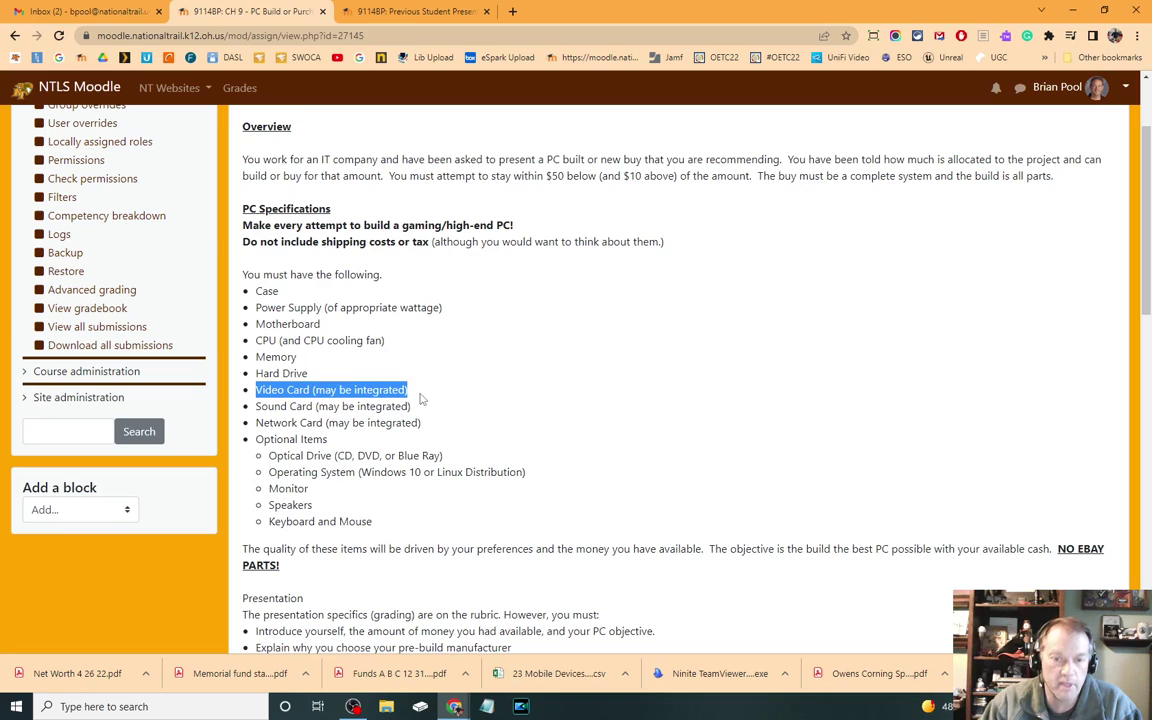
pyautogui.click(445, 424)
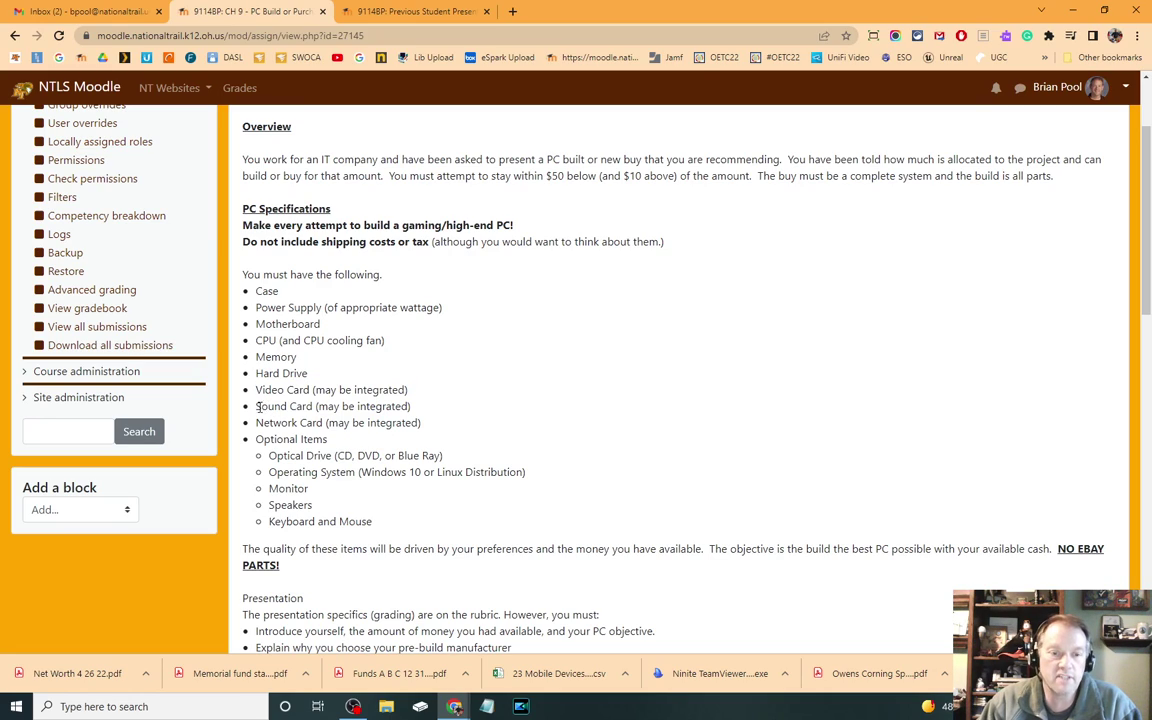
pyautogui.moveTo(317, 406); pyautogui.dragTo(411, 406)
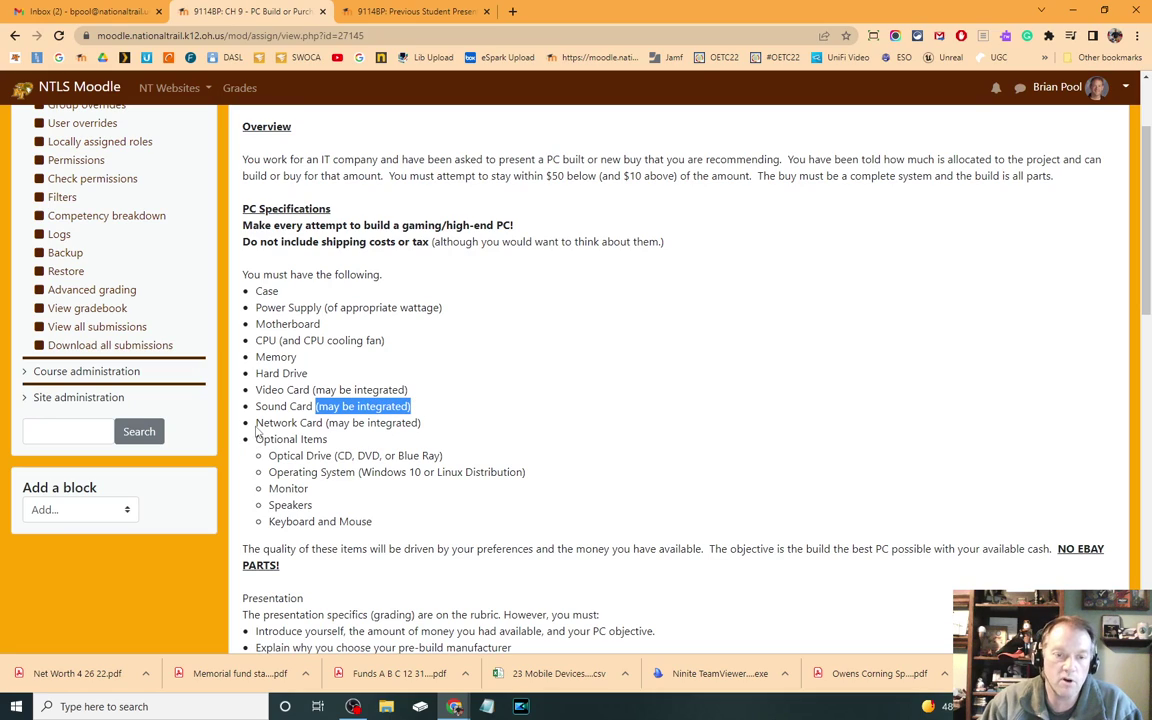
pyautogui.moveTo(256, 423); pyautogui.dragTo(421, 423)
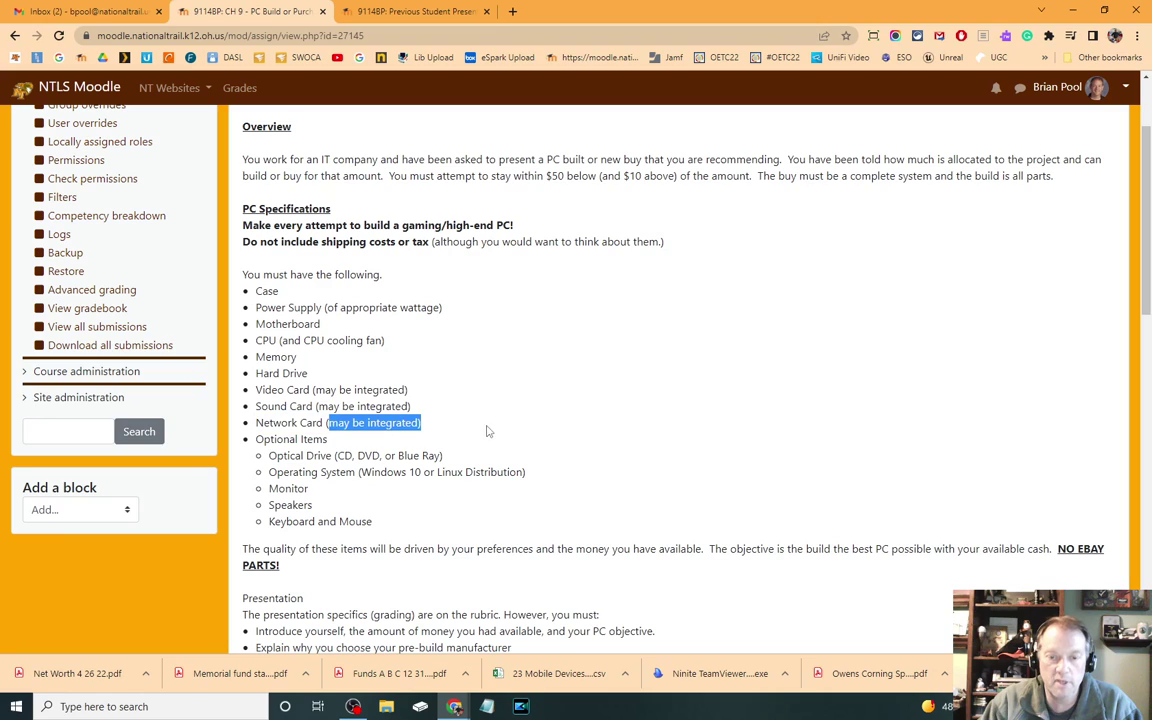
pyautogui.click(488, 417)
# Step: Review the optional items, such as operating system and monitor, and the presentation requirements of the quest
pyautogui.scroll(-2, 500, 410)
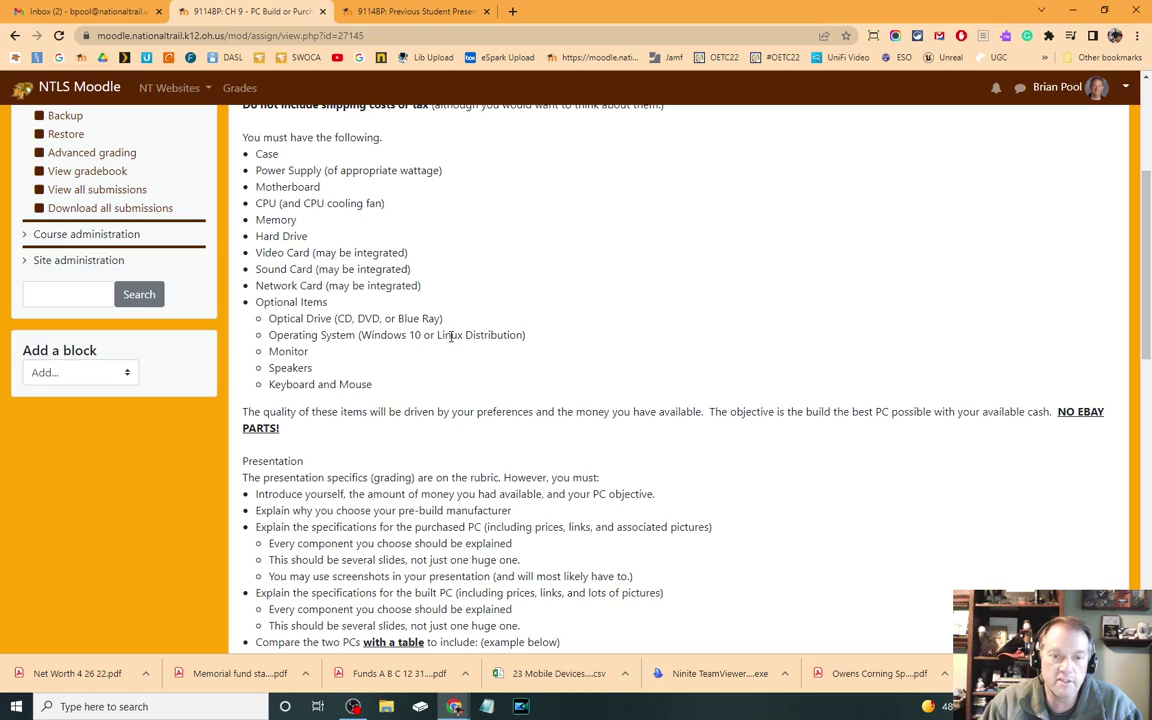
pyautogui.moveTo(282, 335); pyautogui.dragTo(305, 352)
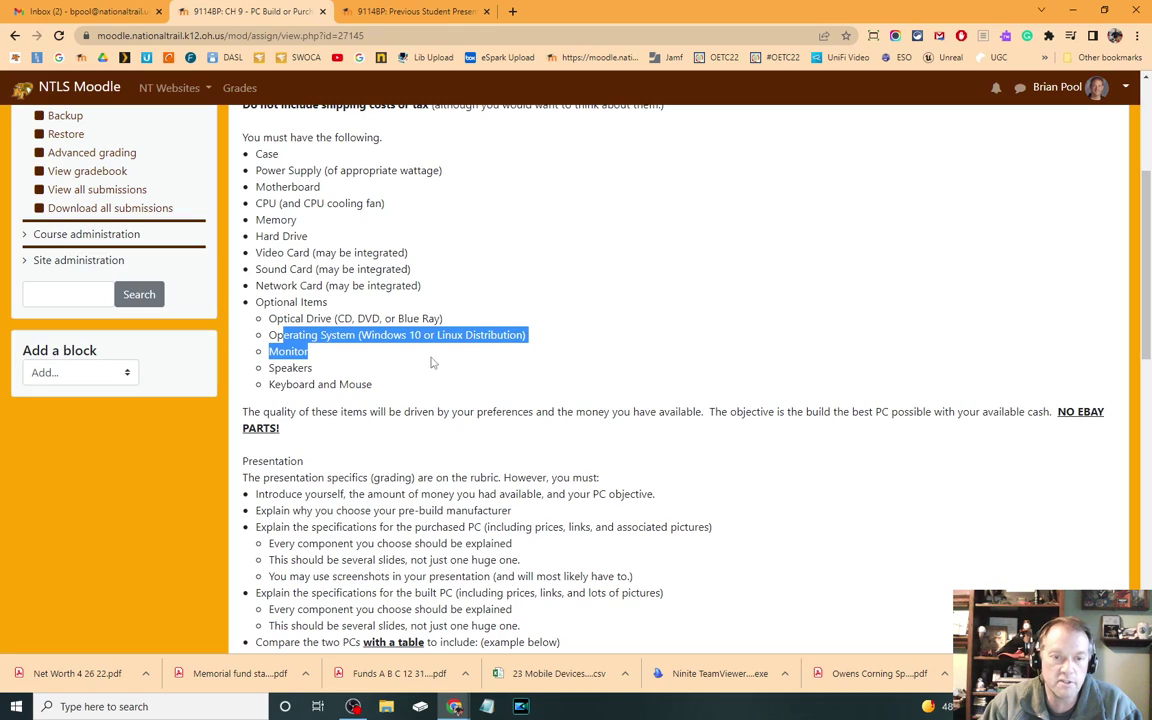
pyautogui.click(275, 336)
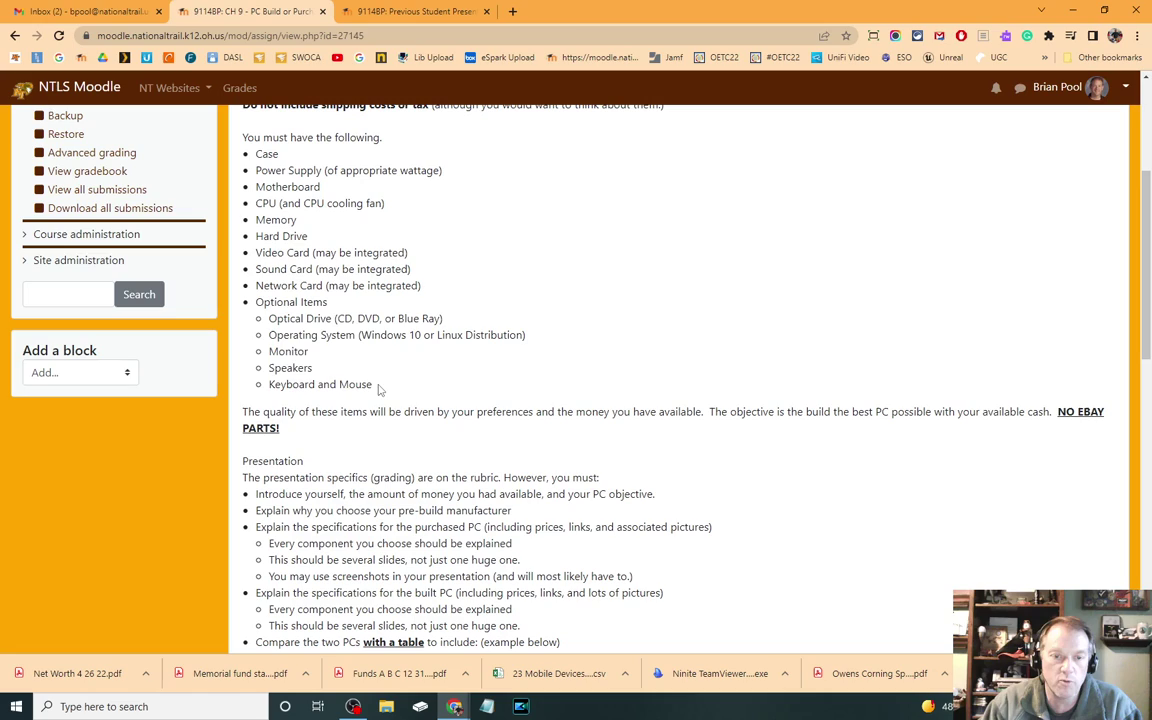
pyautogui.moveTo(378, 388); pyautogui.dragTo(262, 318)
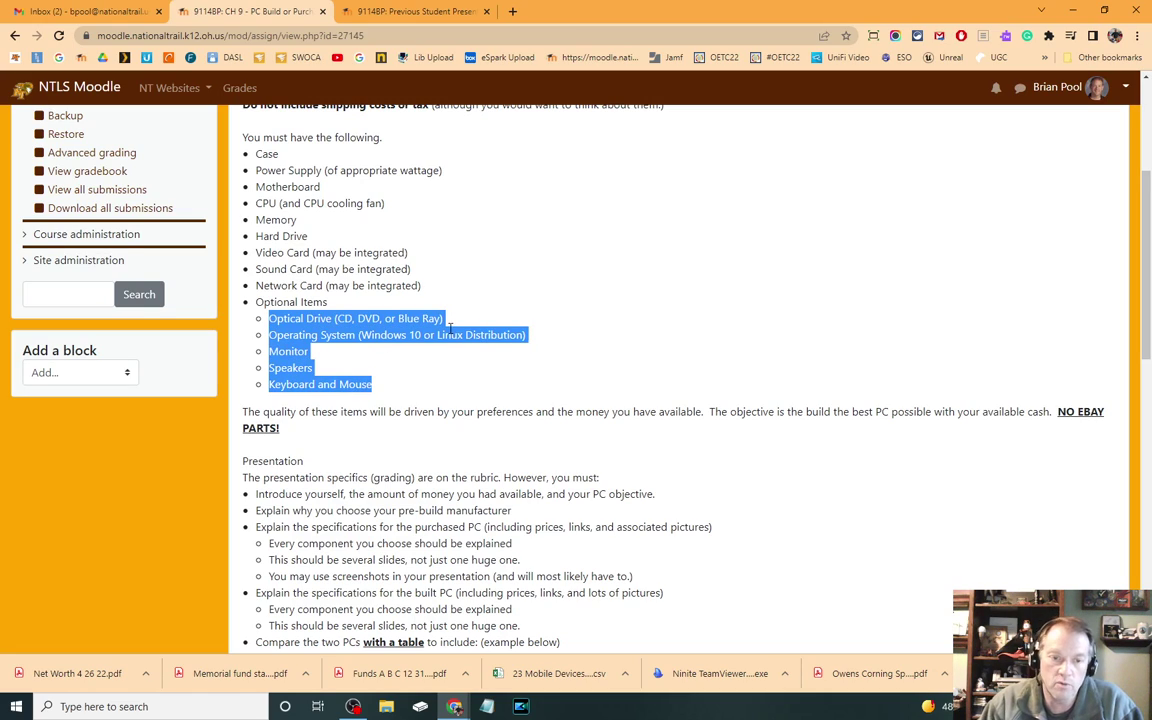
pyautogui.scroll(-2, 450, 329)
pyautogui.scroll(-1, 440, 340)
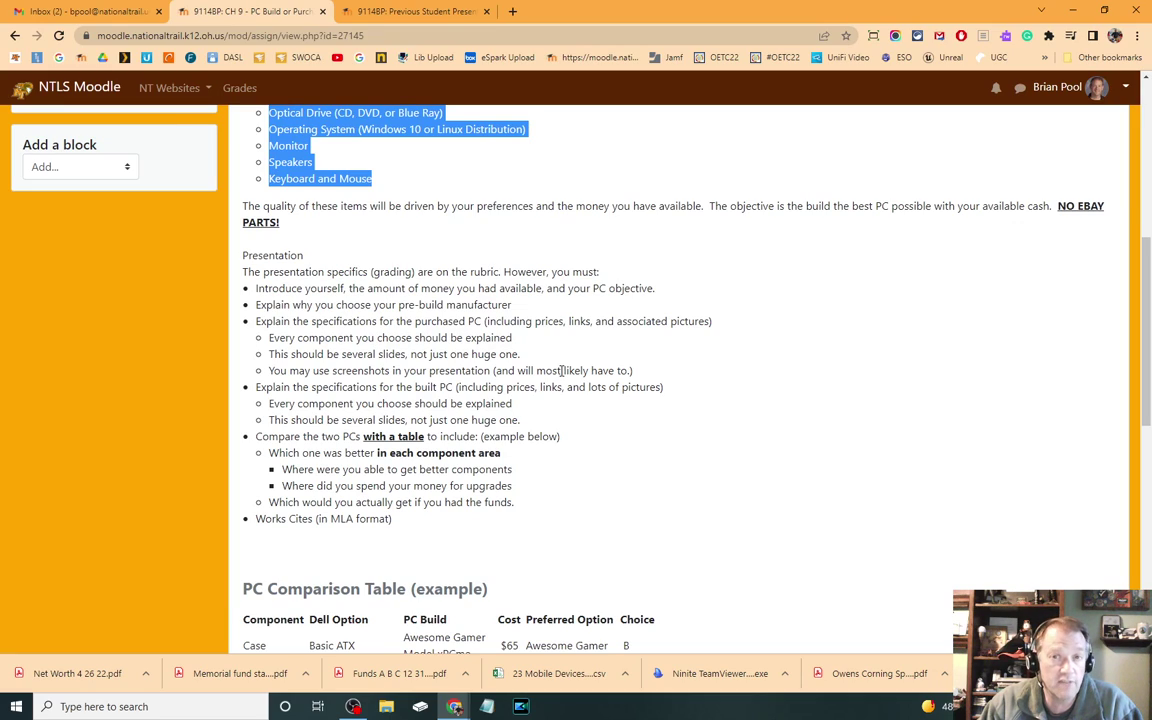
pyautogui.scroll(-1, 718, 393)
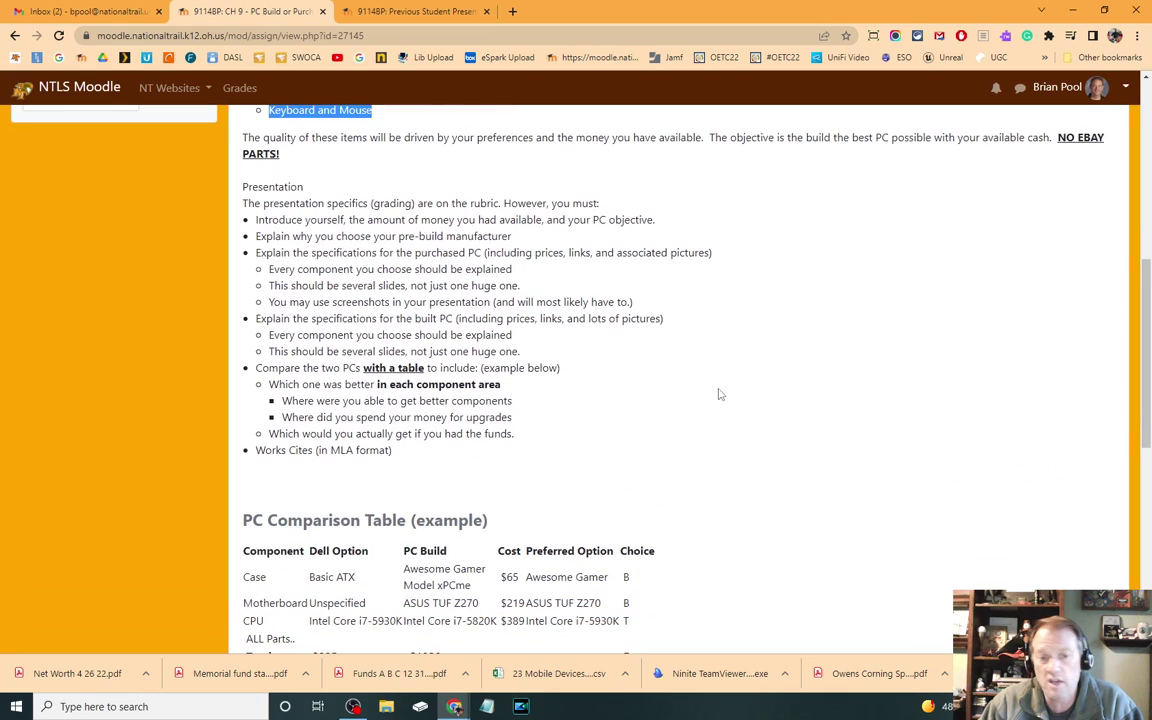
pyautogui.scroll(4, 718, 393)
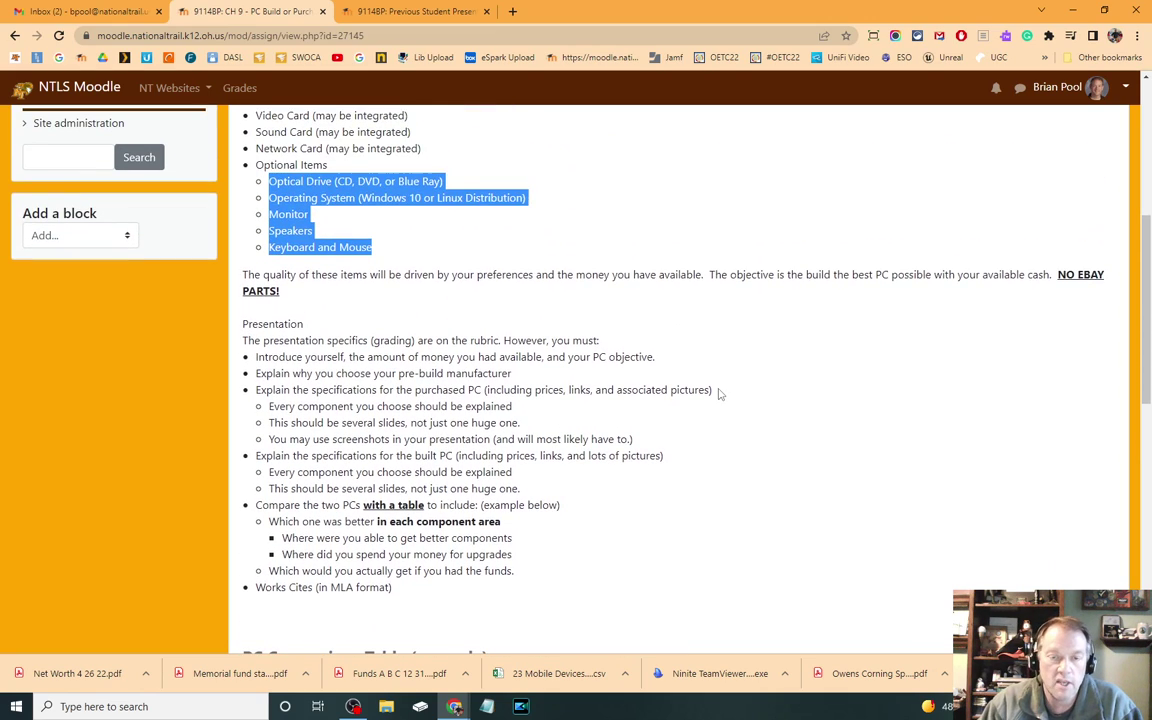
pyautogui.click(528, 273)
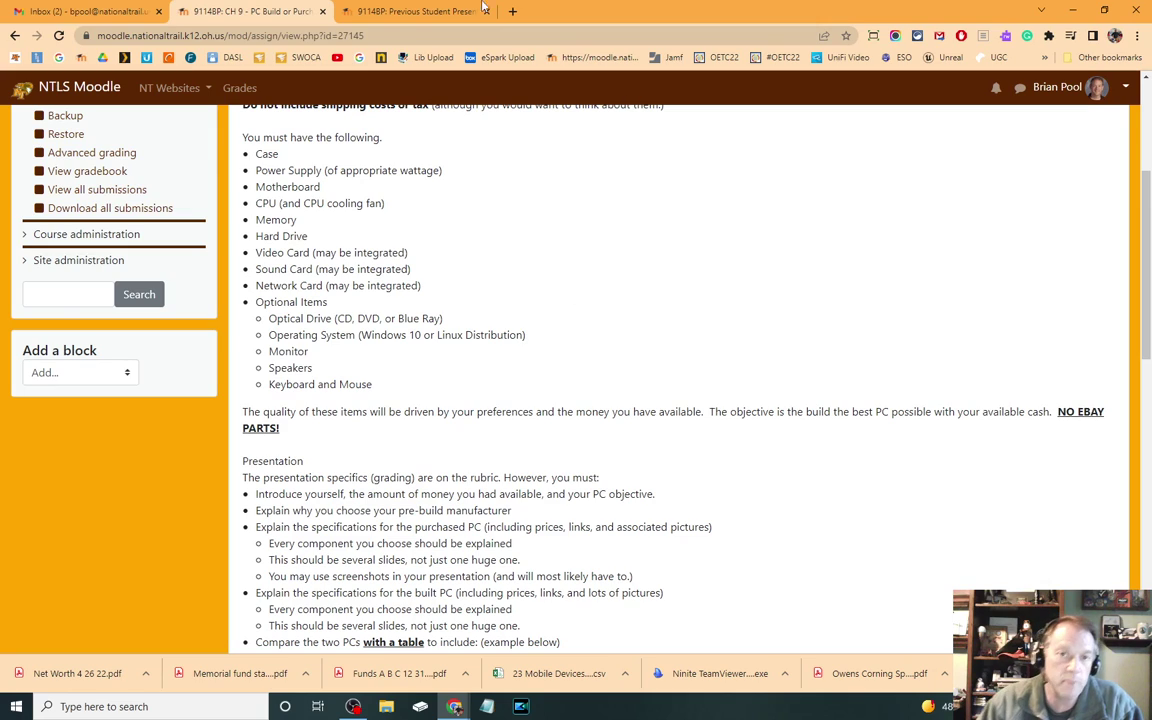
# Step: Open the course section "CH 9 - Purchasing a PC or Building Your Own" in a new browser tab
pyautogui.scroll(3, 415, 285)
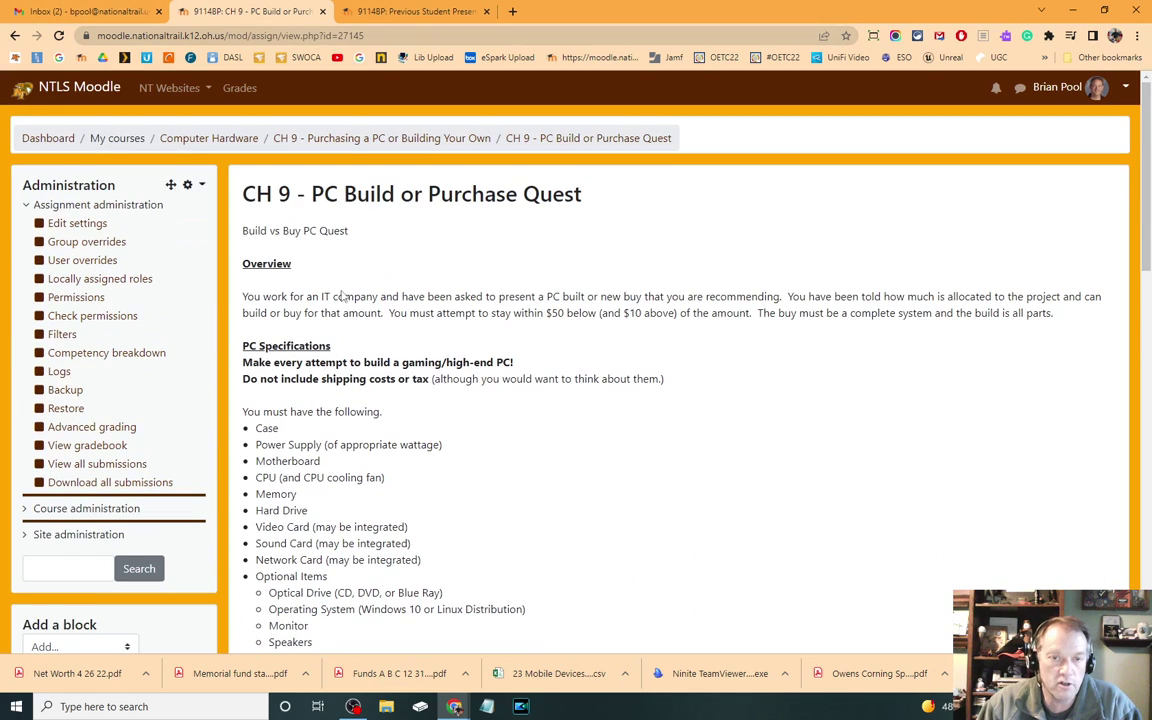
pyautogui.middleClick(405, 140)
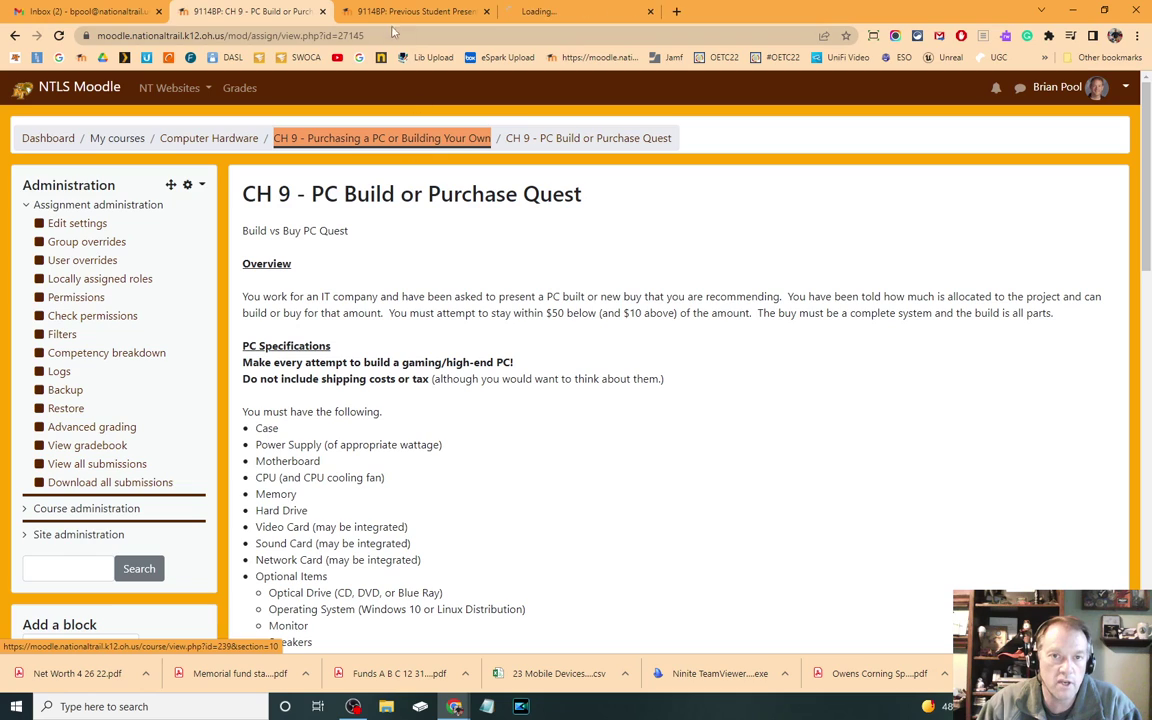
pyautogui.click(560, 11)
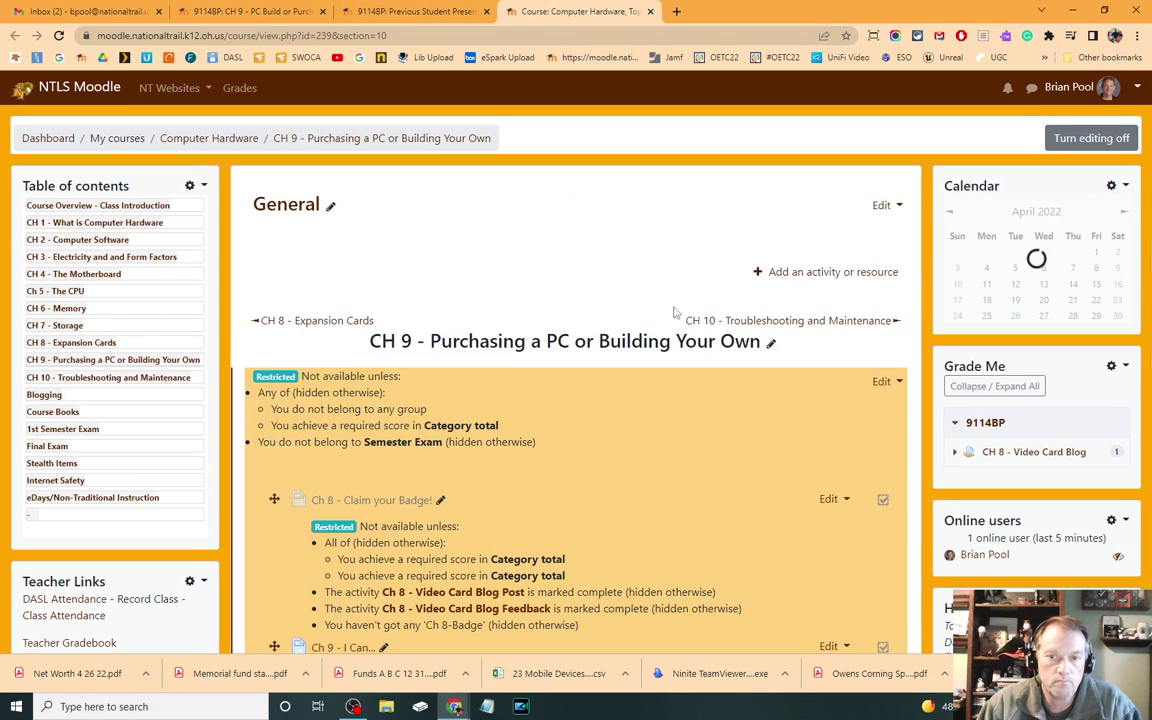
# Step: Open the "Start your PC Worksheet" assignment and make a copy of its "PC Parts on Build" spreadsheet in Google Sheets
pyautogui.scroll(-10, 659, 380)
pyautogui.scroll(-4, 659, 380)
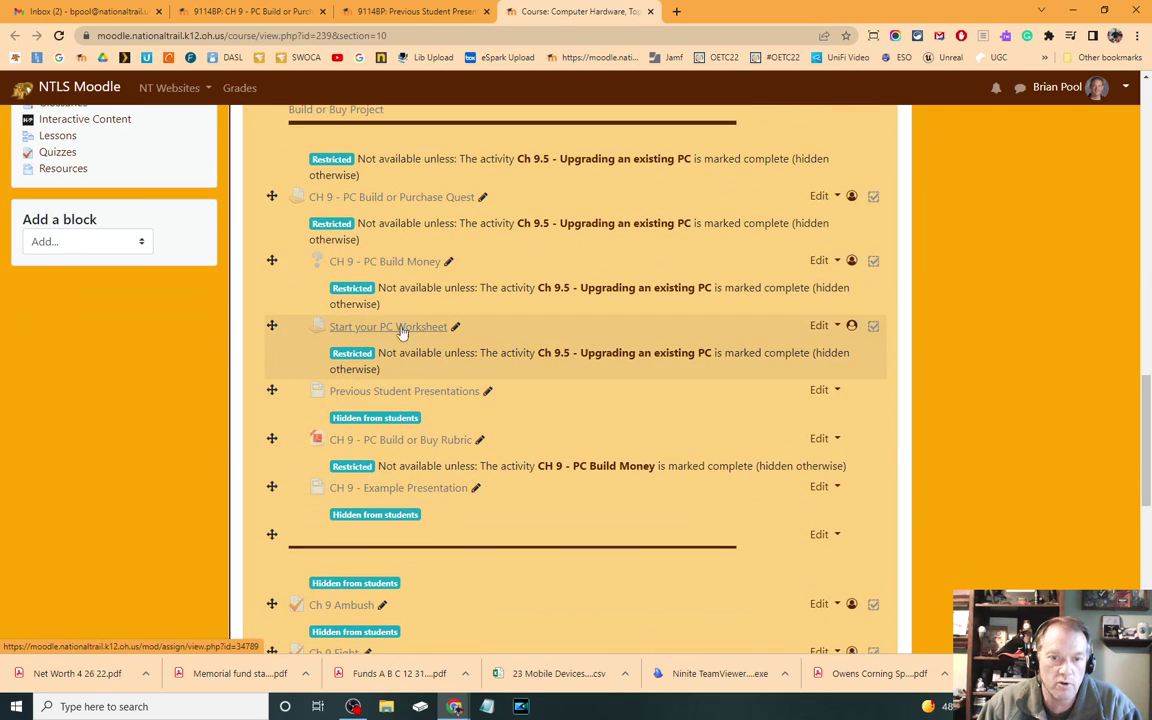
pyautogui.click(405, 327)
pyautogui.scroll(-1, 698, 347)
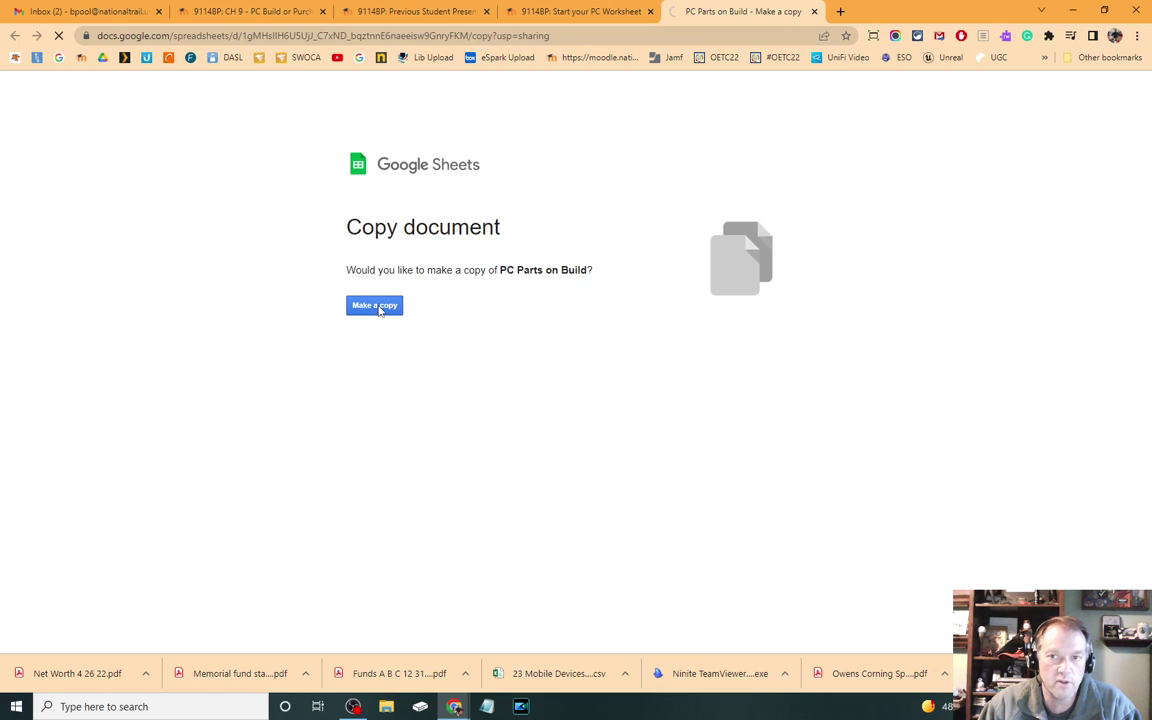
pyautogui.click(379, 309)
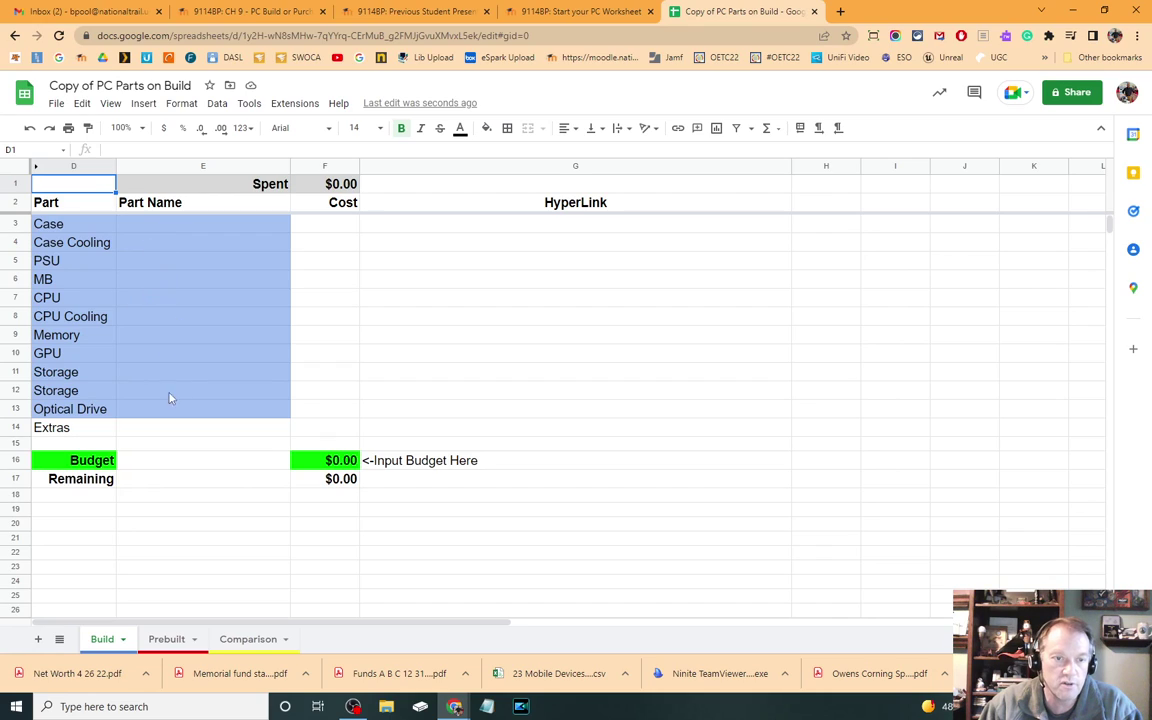
# Step: On the Prebuilt sheet, enter the part names "Dell" for the case and "2 Fans" for the case cooling
pyautogui.click(162, 639)
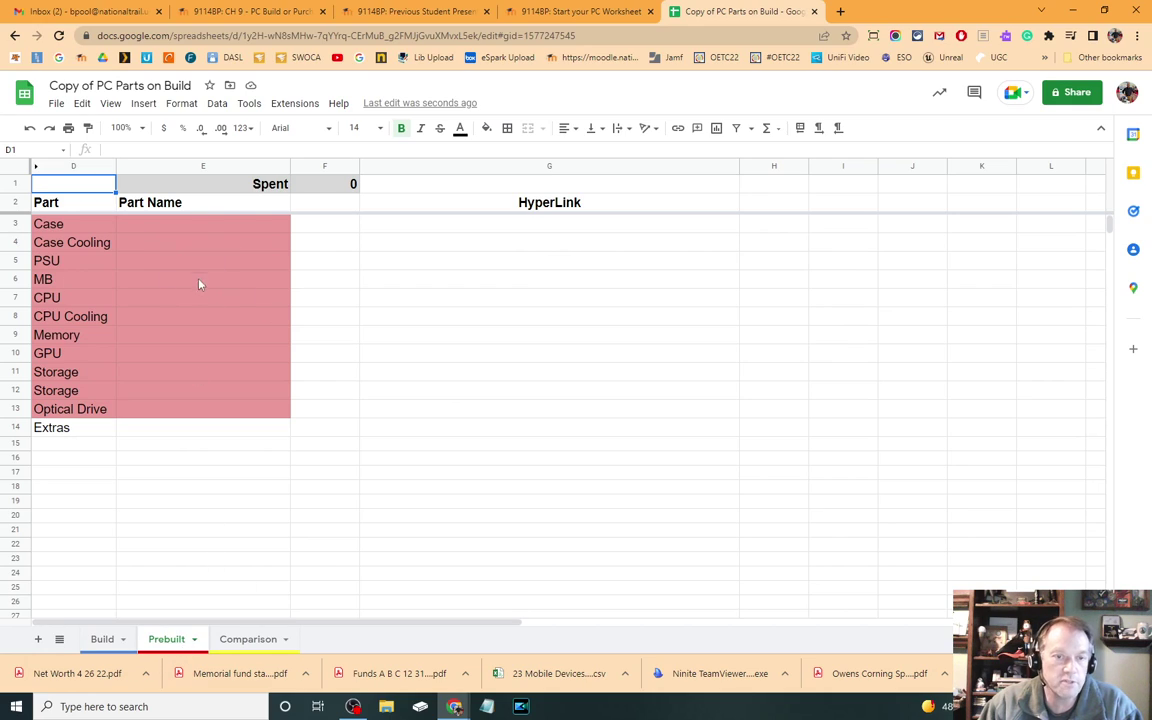
pyautogui.click(137, 227)
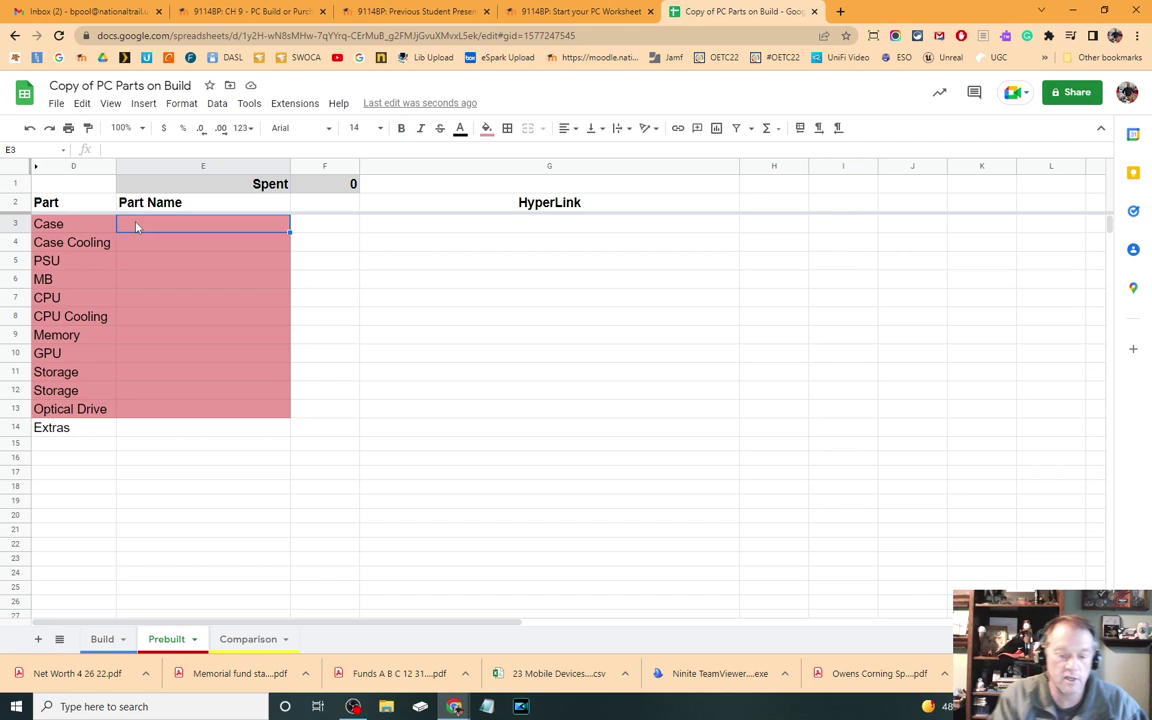
pyautogui.write('Dell')
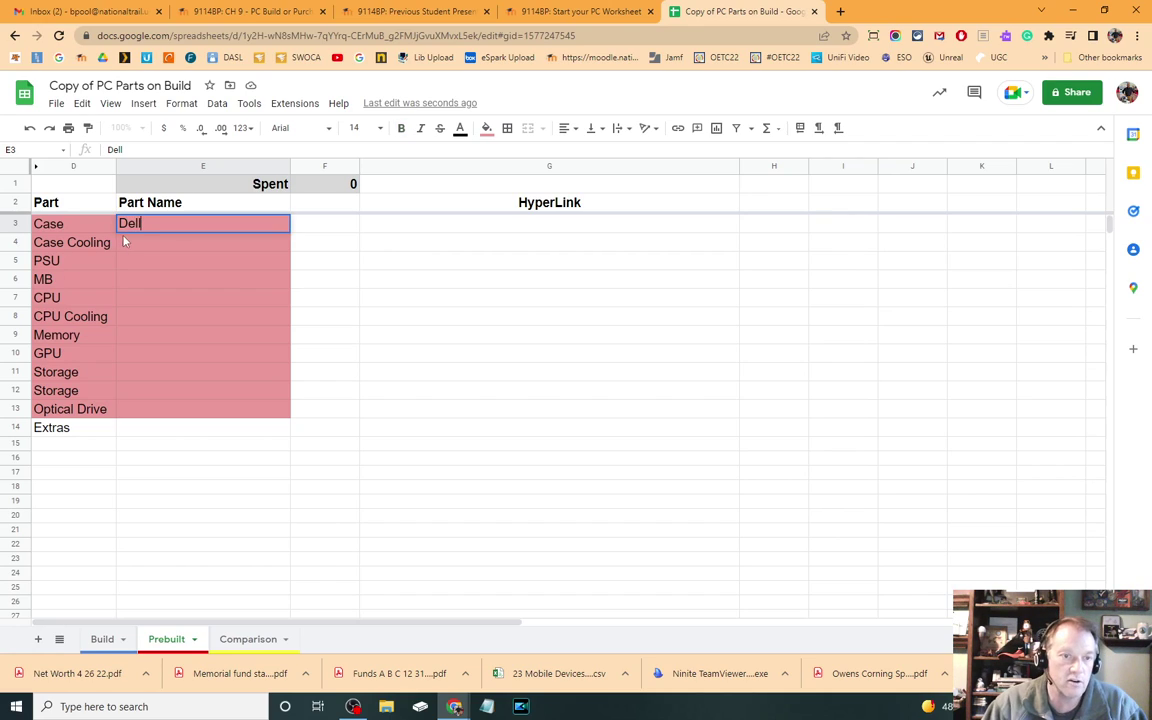
pyautogui.click(168, 251)
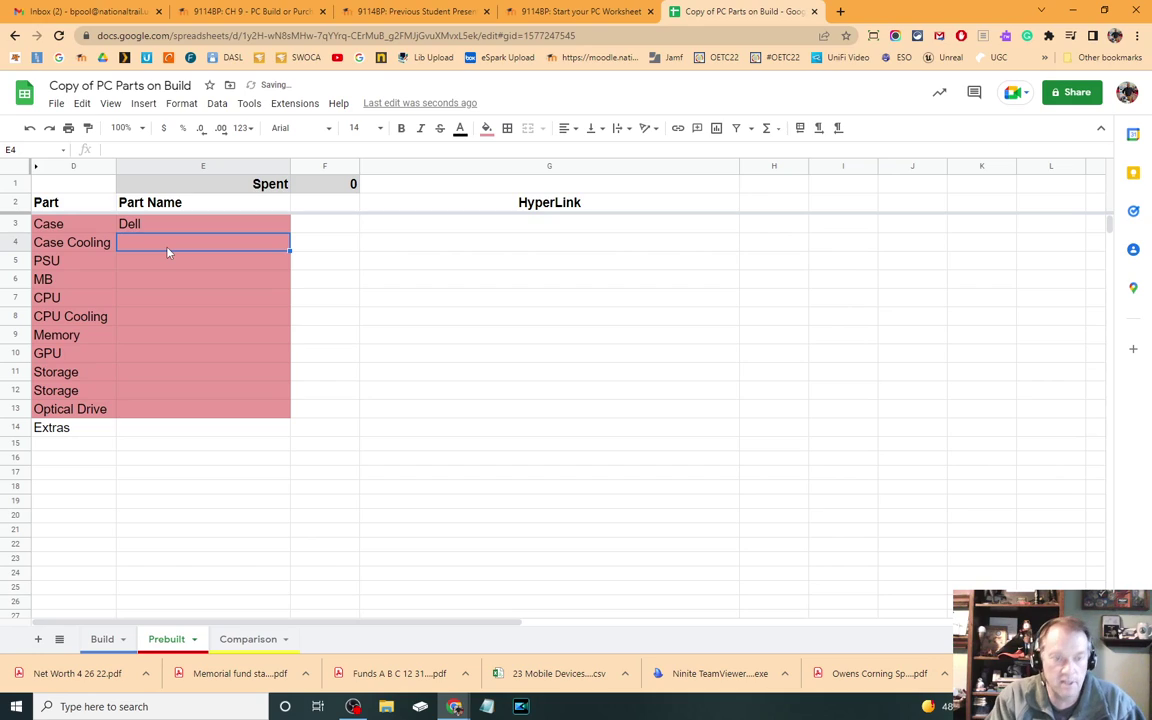
pyautogui.write('@')
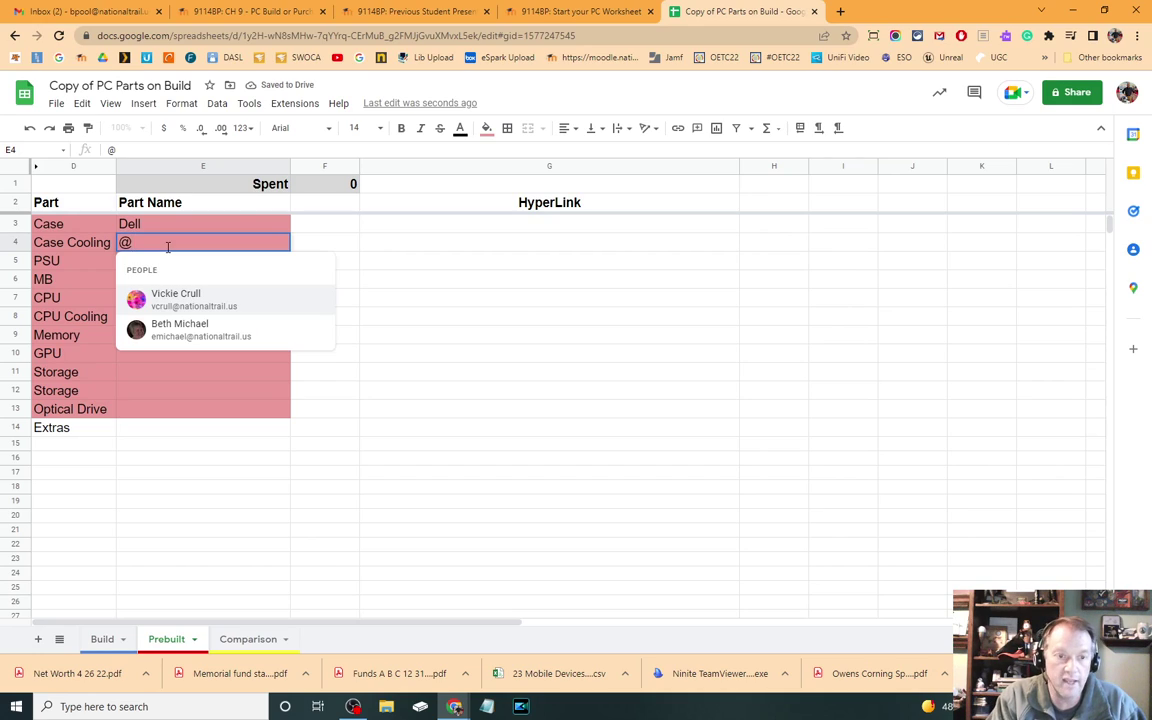
pyautogui.press('BackSpace')
pyautogui.write('2 Fans')
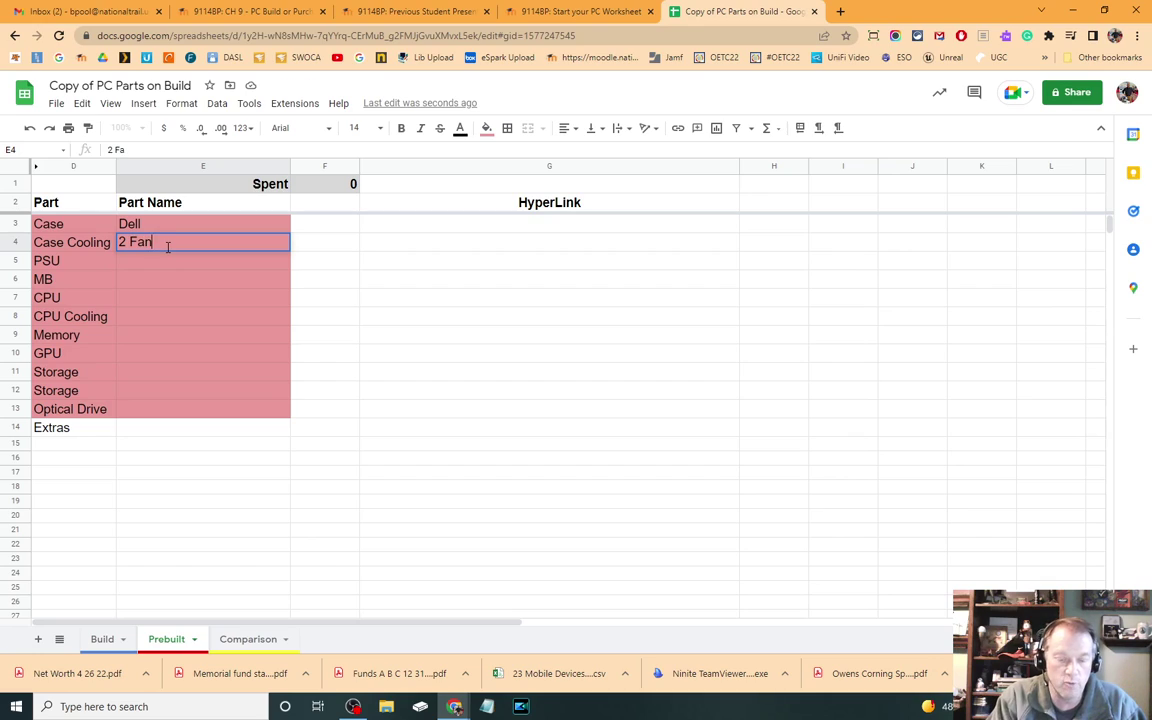
pyautogui.click(168, 265)
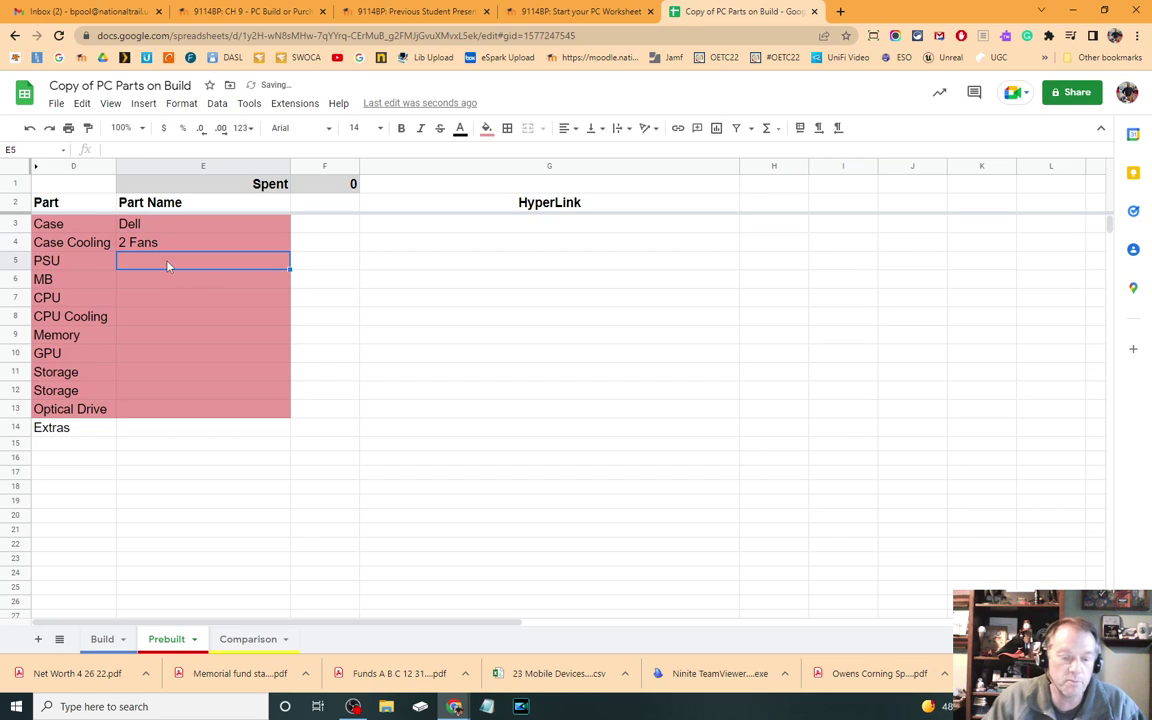
pyautogui.write('50')
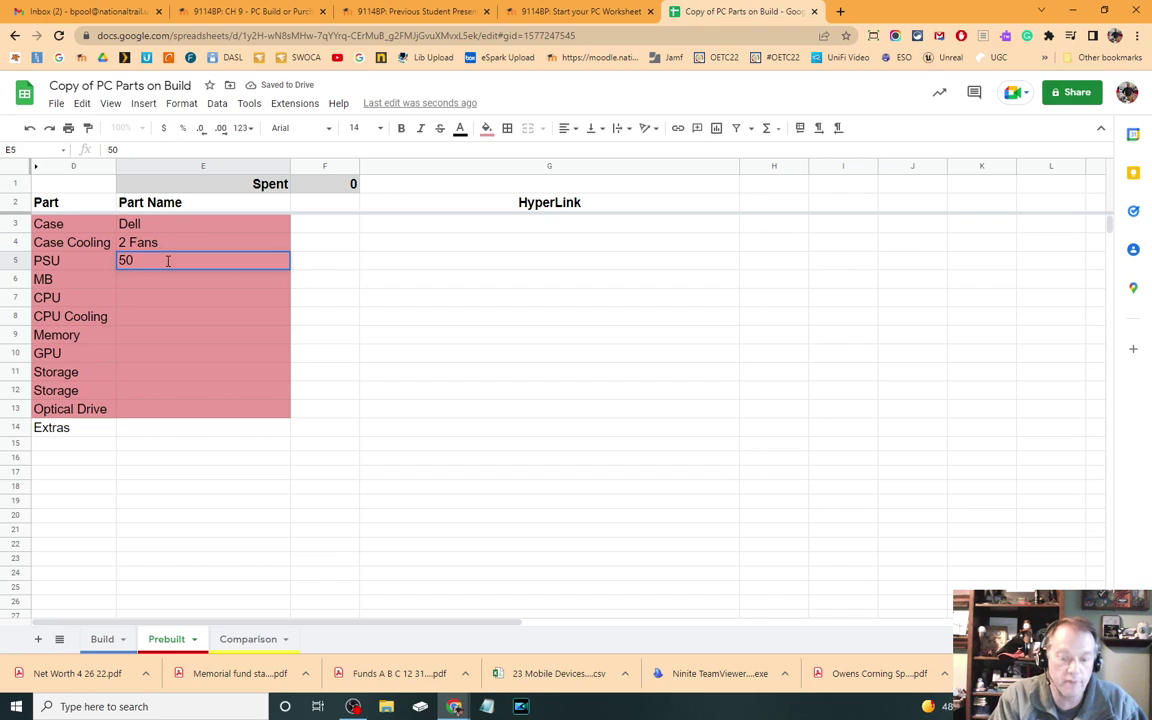
pyautogui.write('0 Watt')
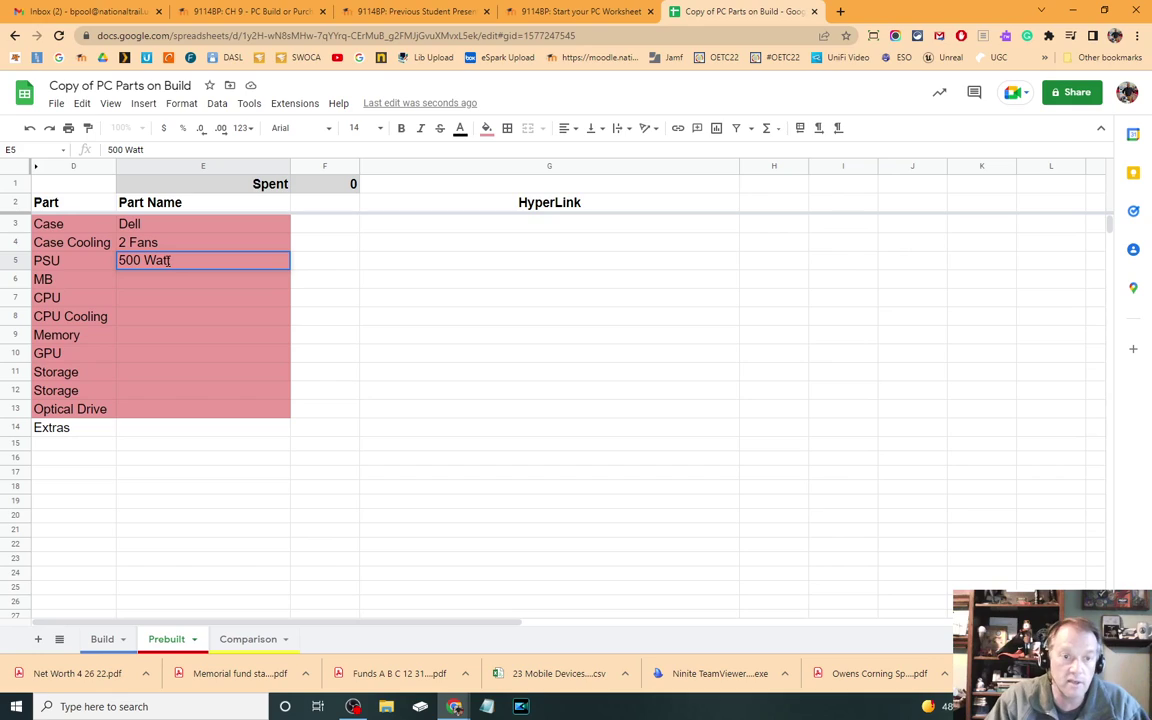
pyautogui.press('BackSpace')
pyautogui.press('BackSpace')
pyautogui.press('BackSpace')
pyautogui.press('BackSpace')
pyautogui.press('BackSpace')
pyautogui.press('BackSpace')
pyautogui.press('BackSpace')
pyautogui.press('BackSpace')
# Step: On the Prebuilt sheet, enter "???" as the PSU part name and "Dell 7910" as the MB part name
pyautogui.write('?')
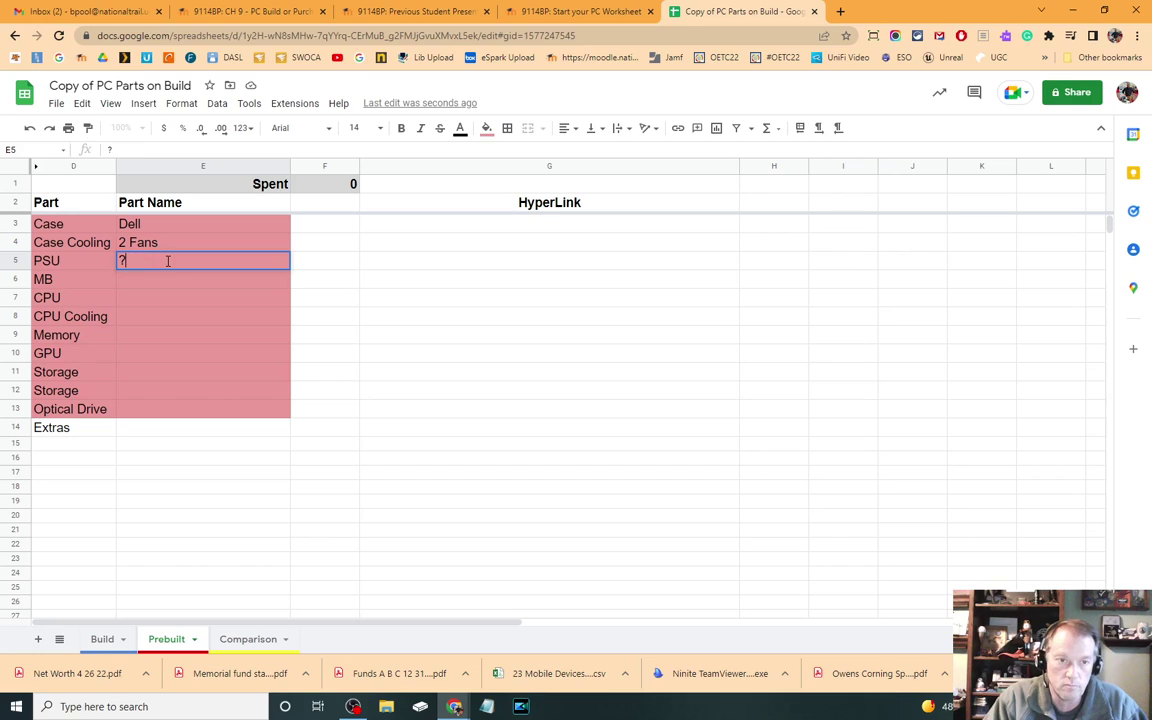
pyautogui.write('??')
pyautogui.press('Return')
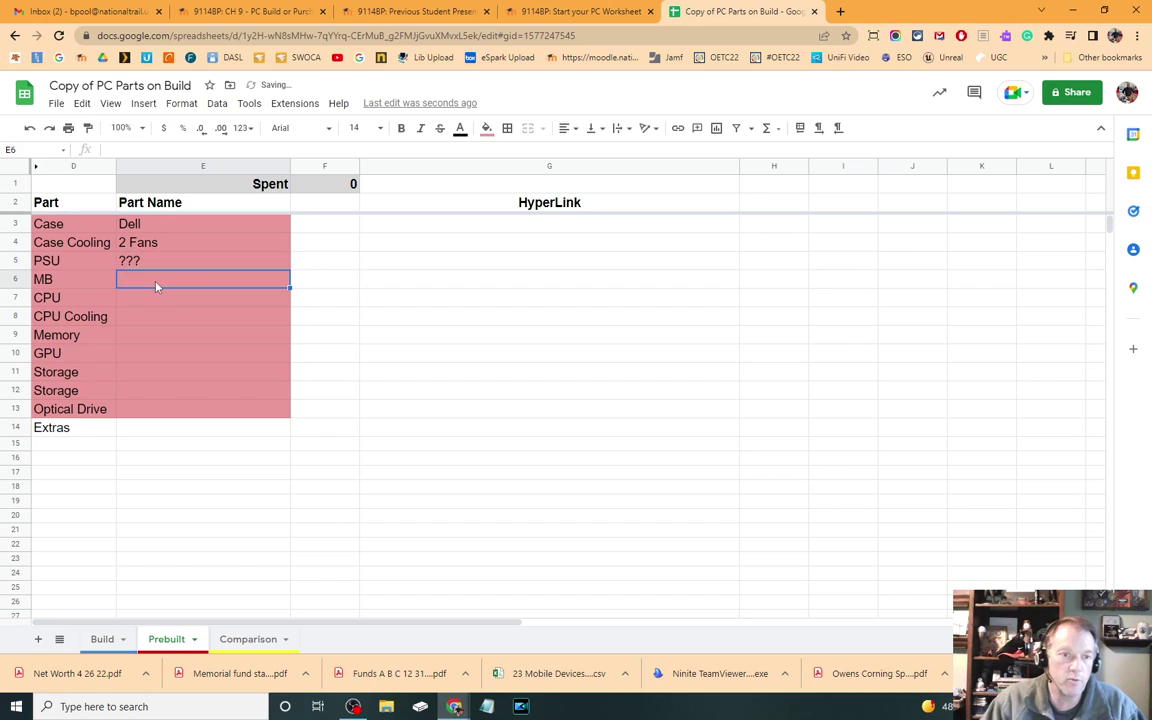
pyautogui.write('Dell ')
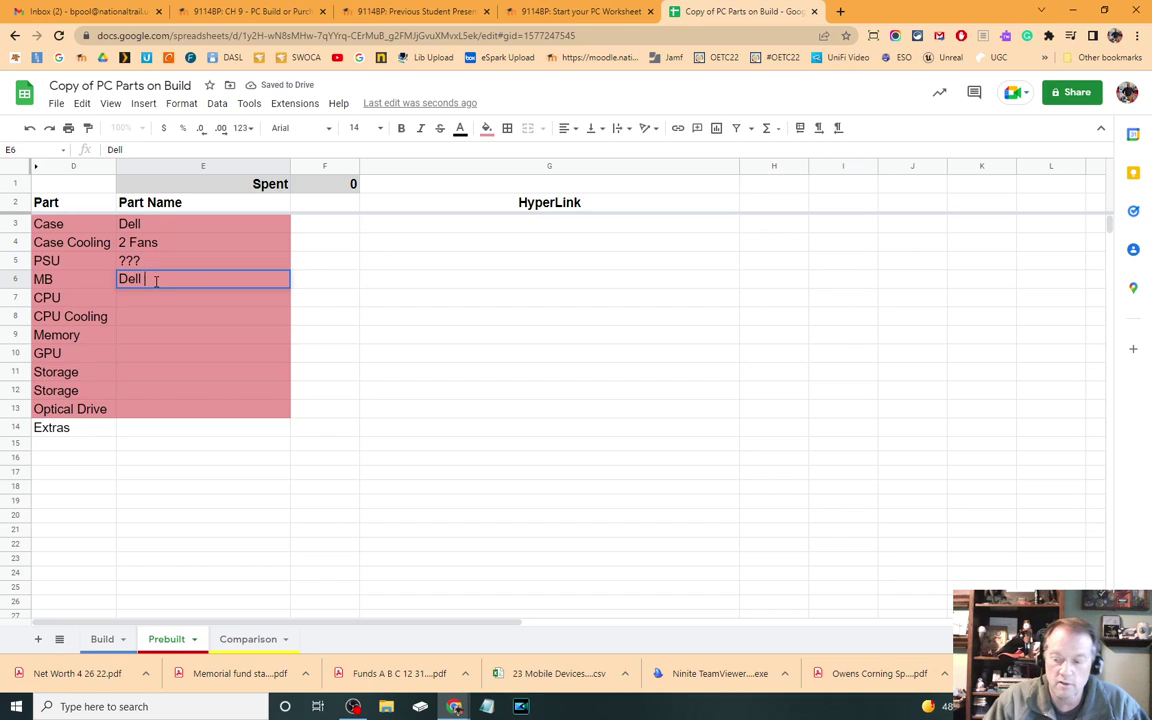
pyautogui.write('79100')
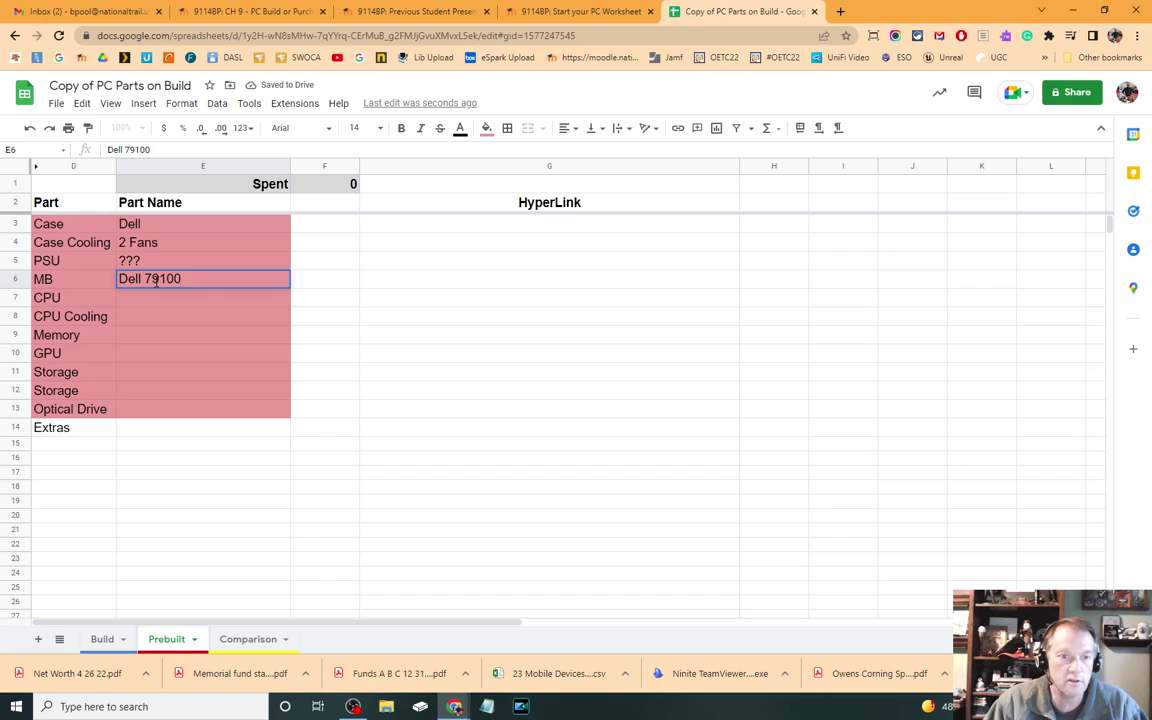
pyautogui.press('BackSpace')
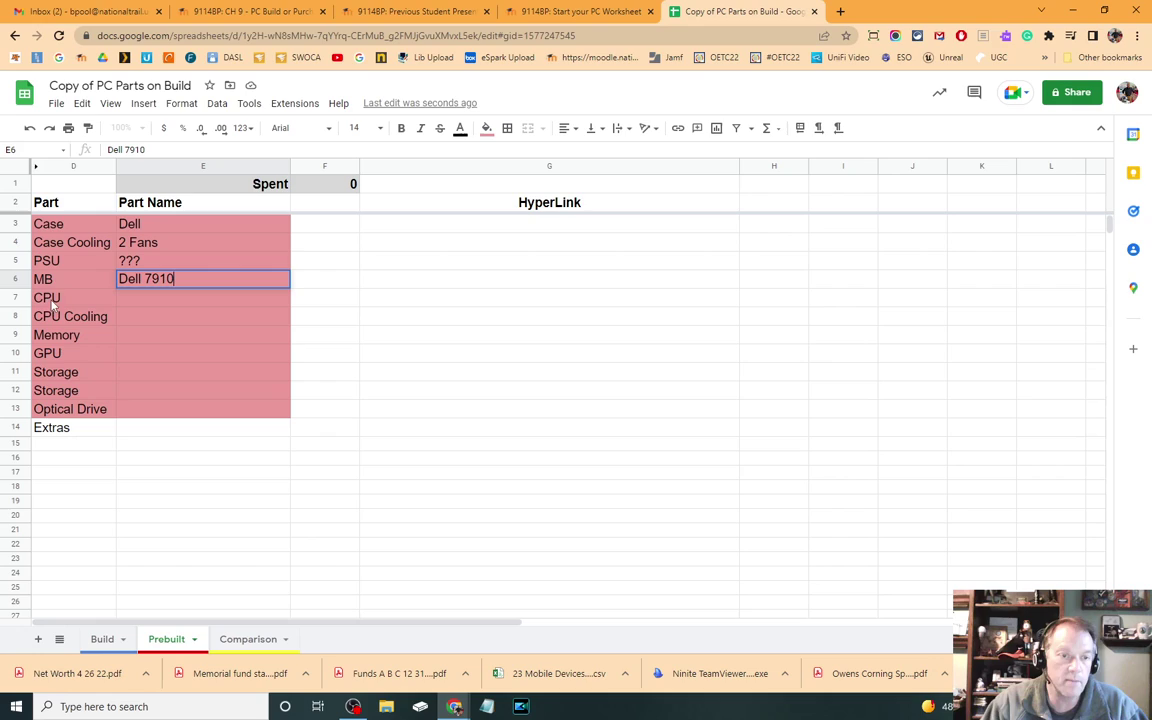
pyautogui.click(148, 302)
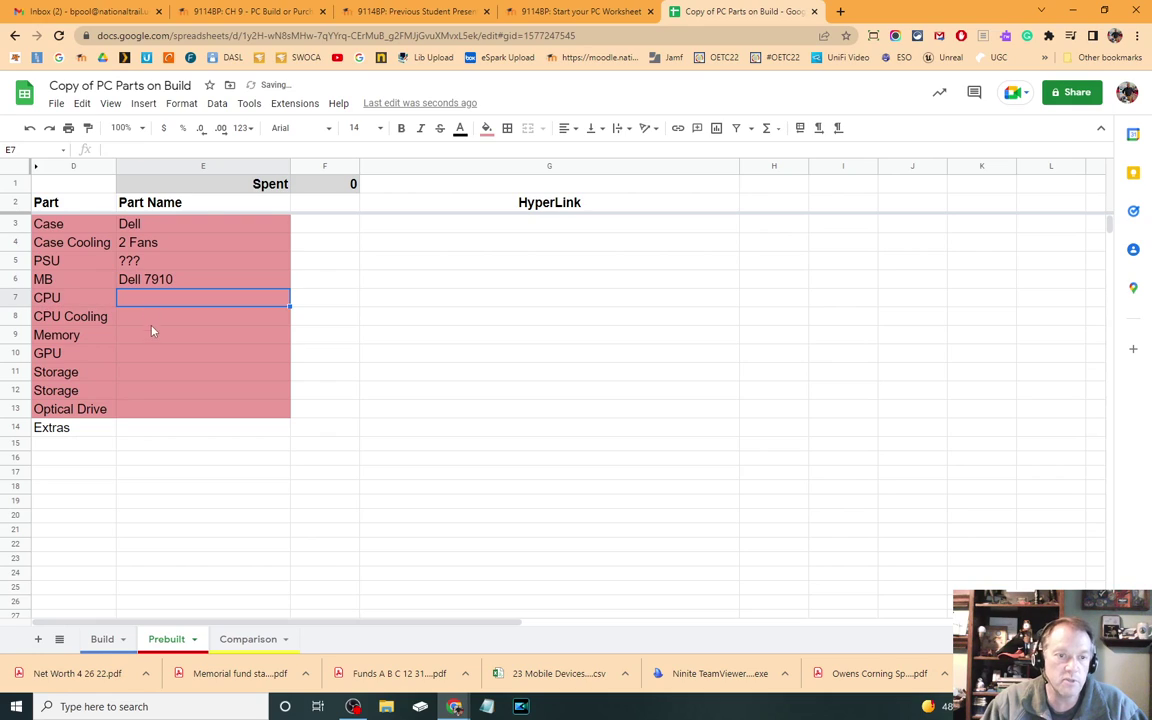
pyautogui.click(152, 333)
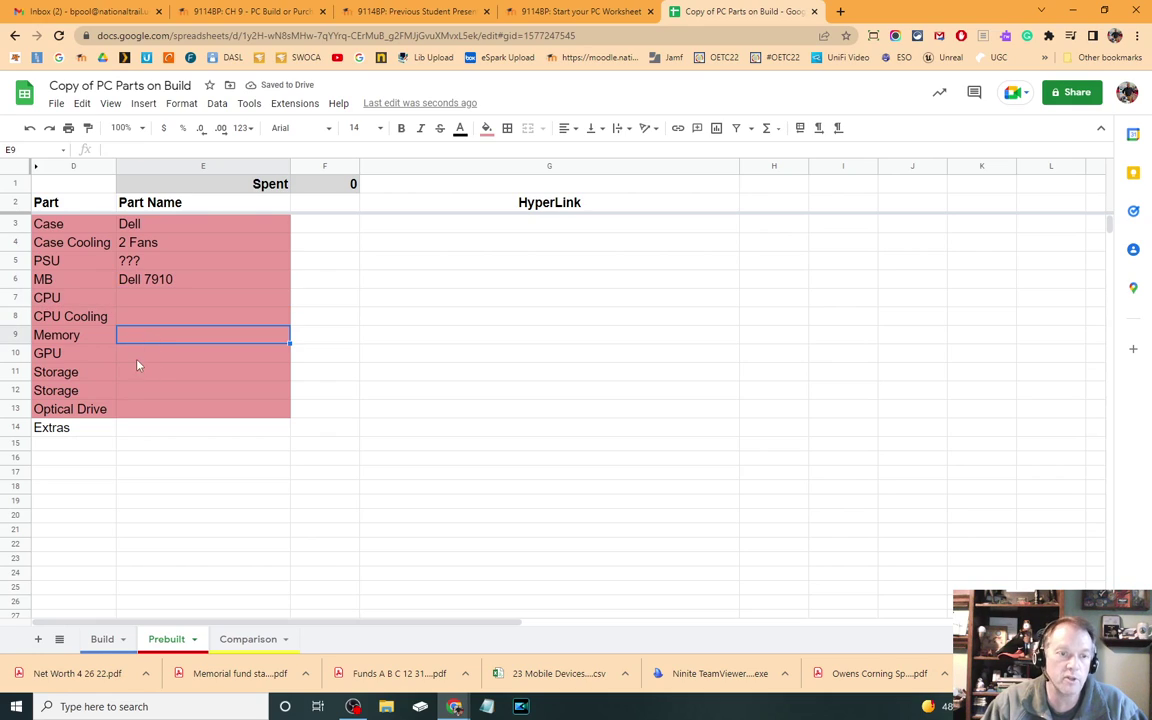
pyautogui.click(134, 358)
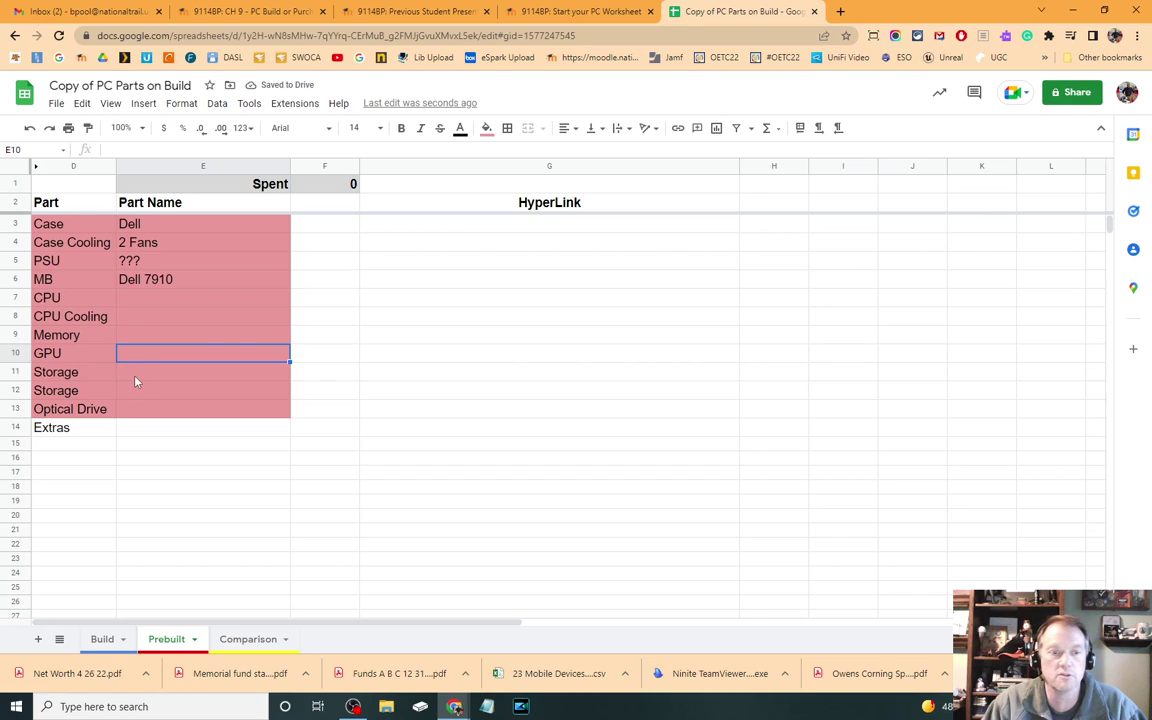
pyautogui.click(135, 376)
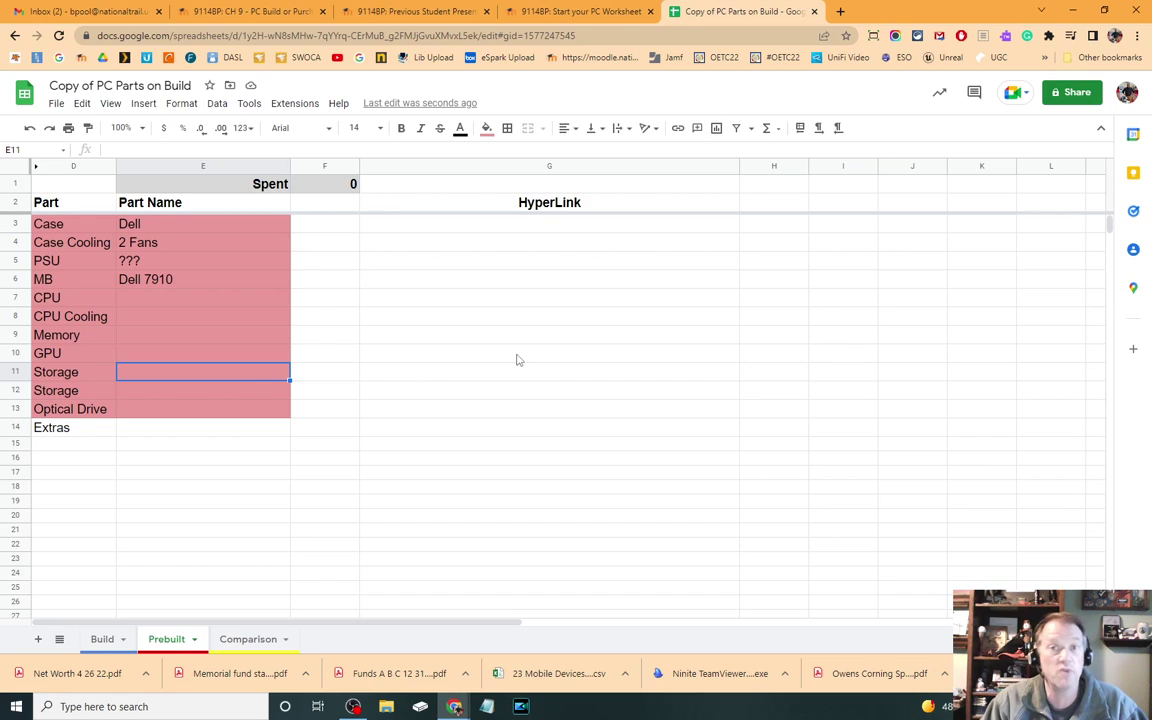
# Step: Set the Spent amount of the prebuilt computer to 995
pyautogui.click(312, 184)
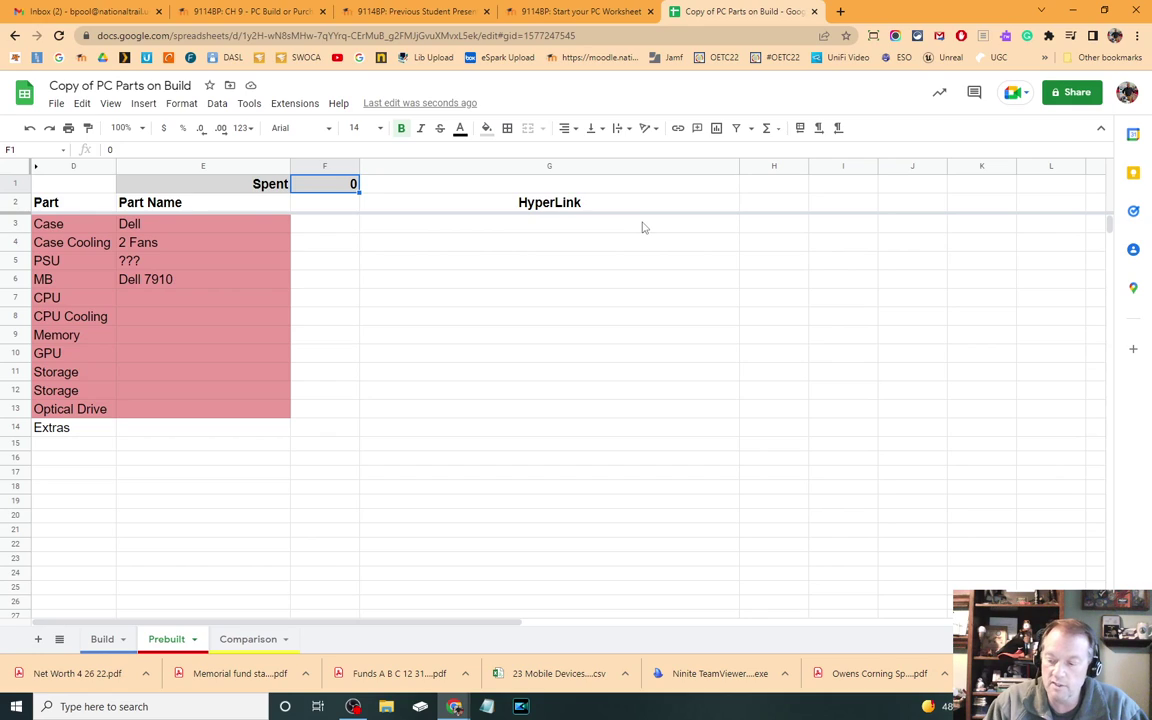
pyautogui.write('995.')
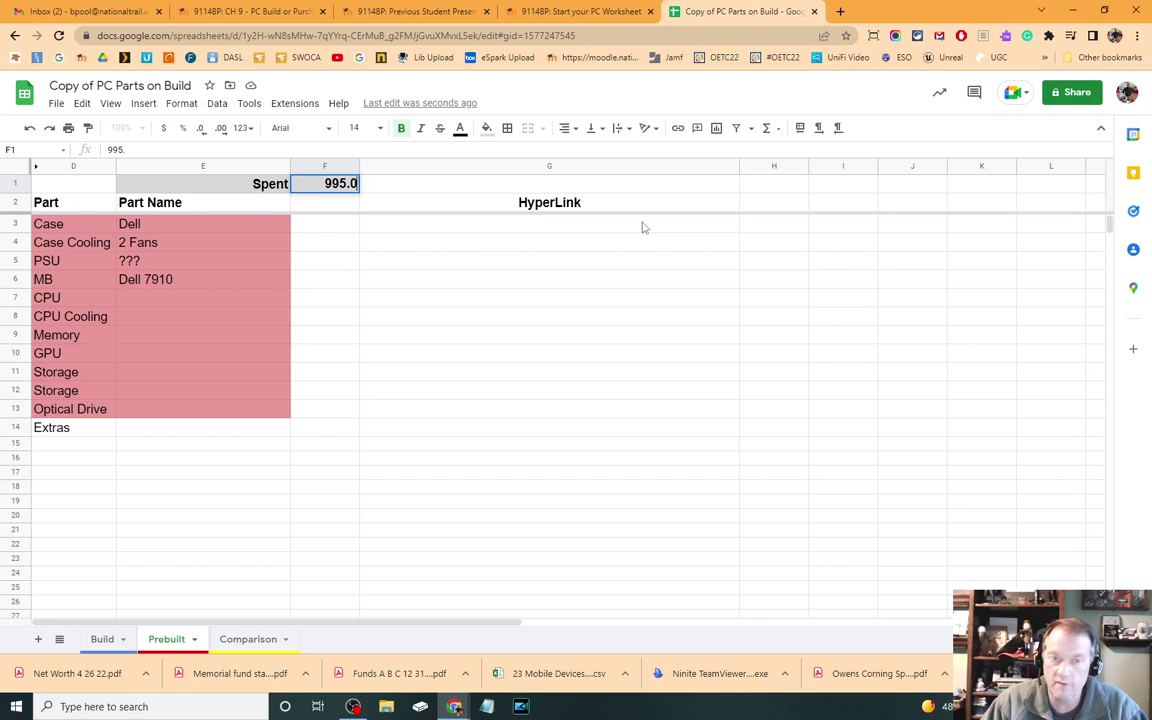
pyautogui.write('0')
pyautogui.click(386, 300)
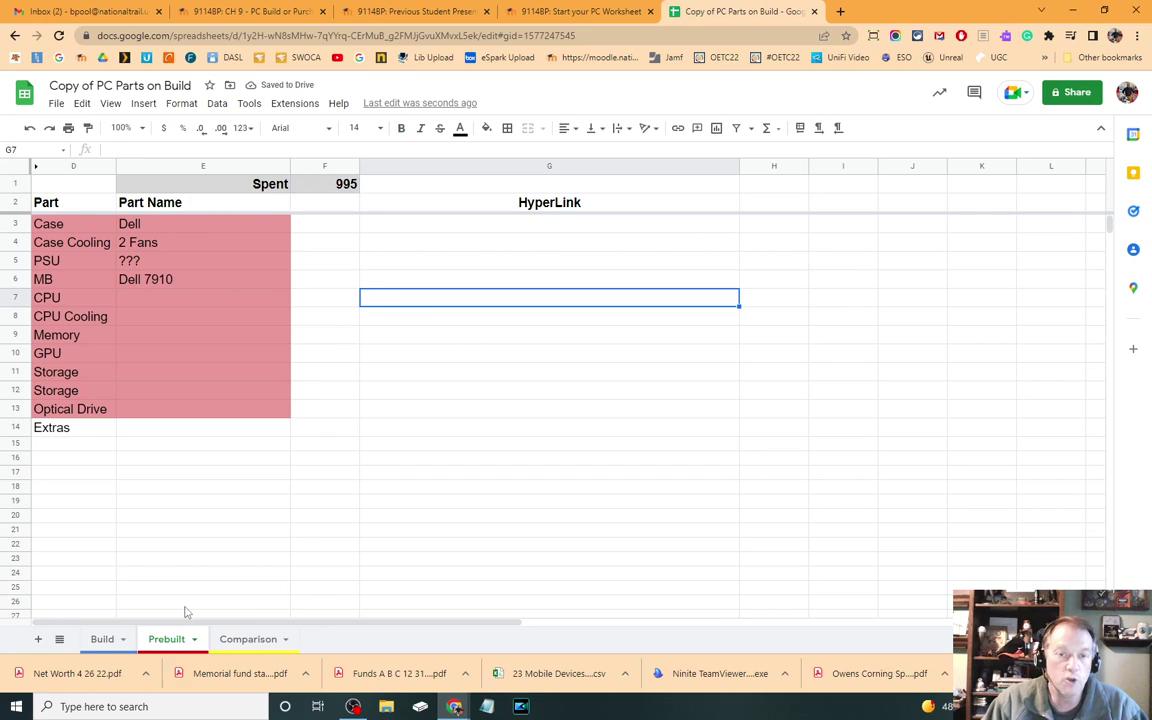
# Step: On the Build sheet, set the budget to 1000
pyautogui.click(104, 640)
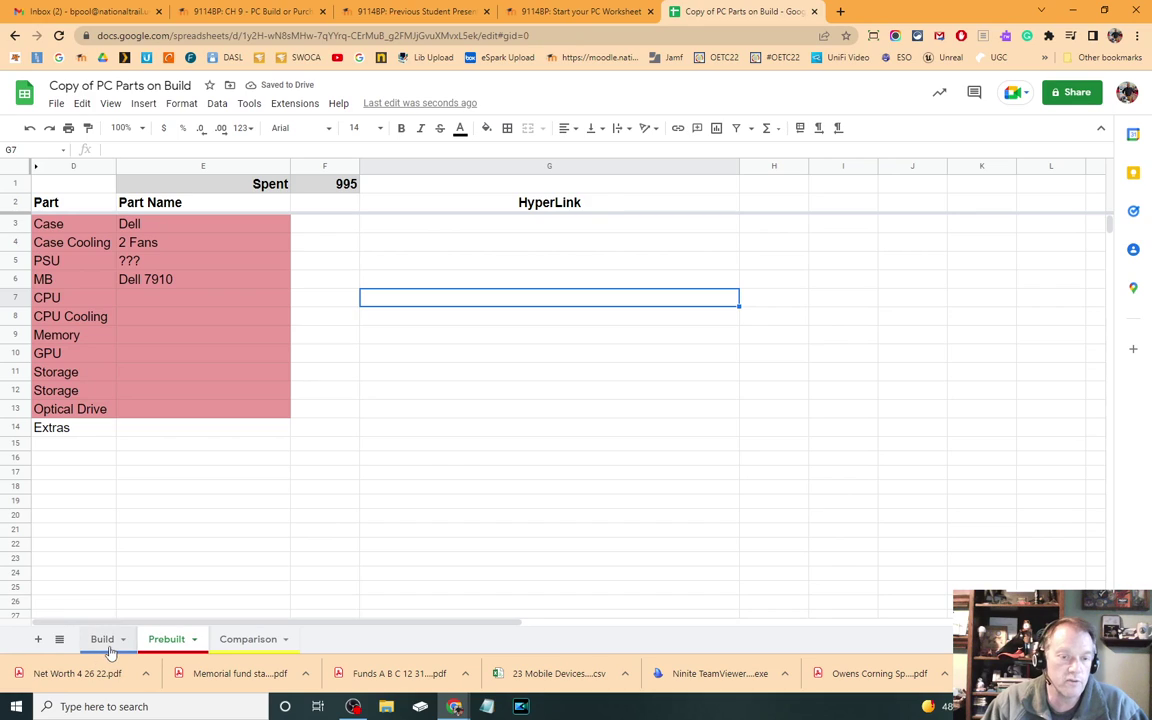
pyautogui.click(346, 460)
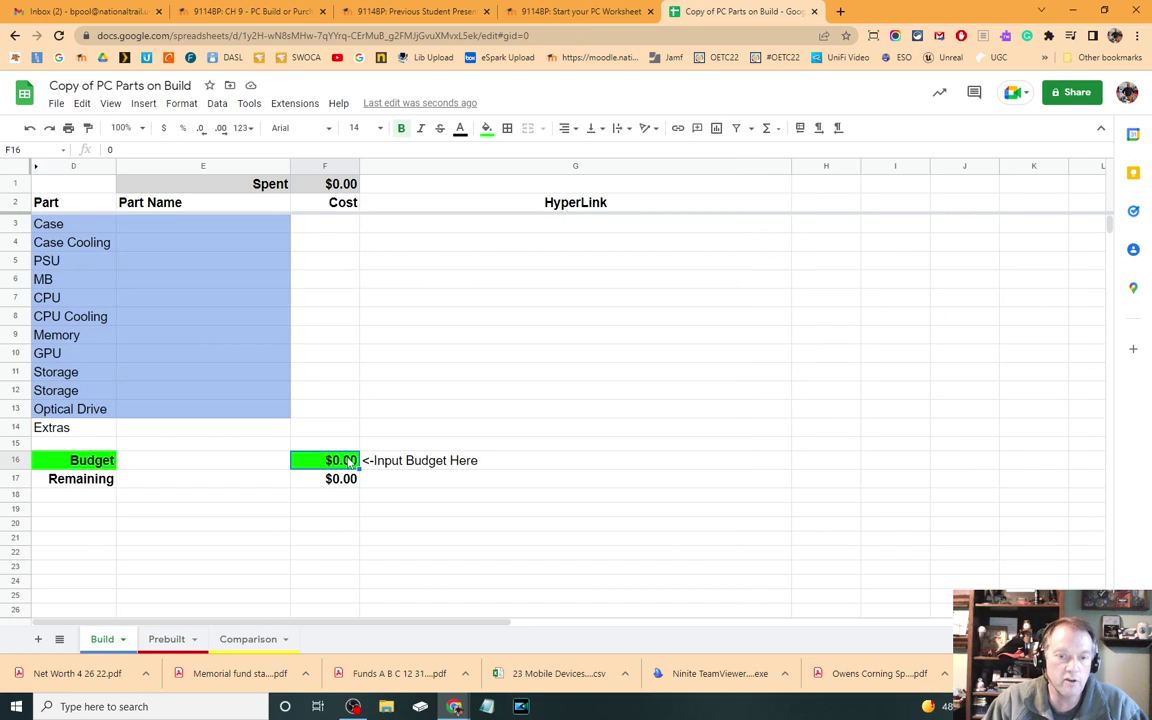
pyautogui.write('1000')
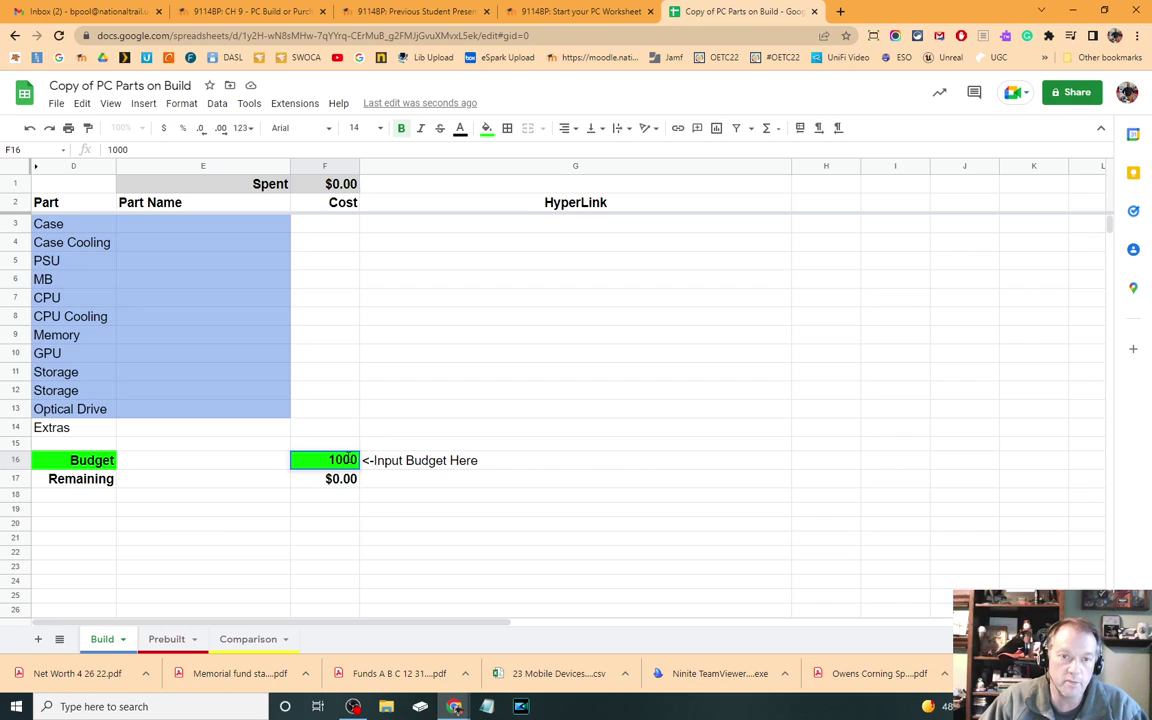
pyautogui.press('Return')
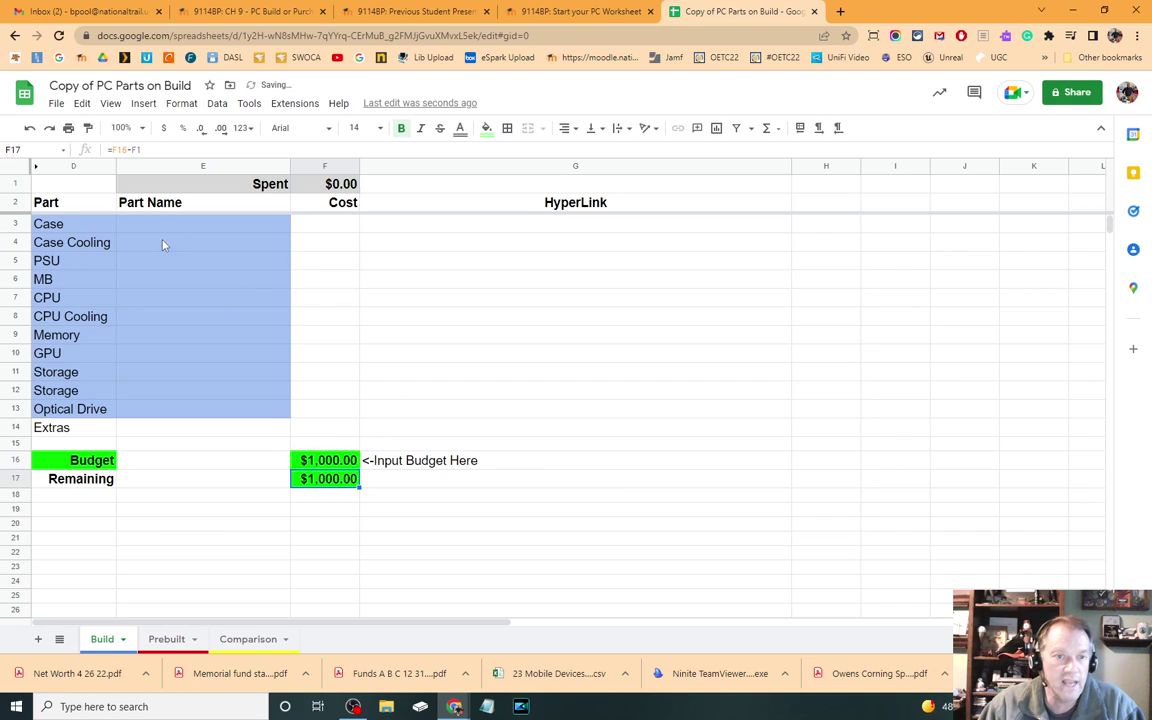
# Step: In the Case row of the Build sheet, enter "PC Case" as the part name and 54.99 as the cost
pyautogui.click(165, 228)
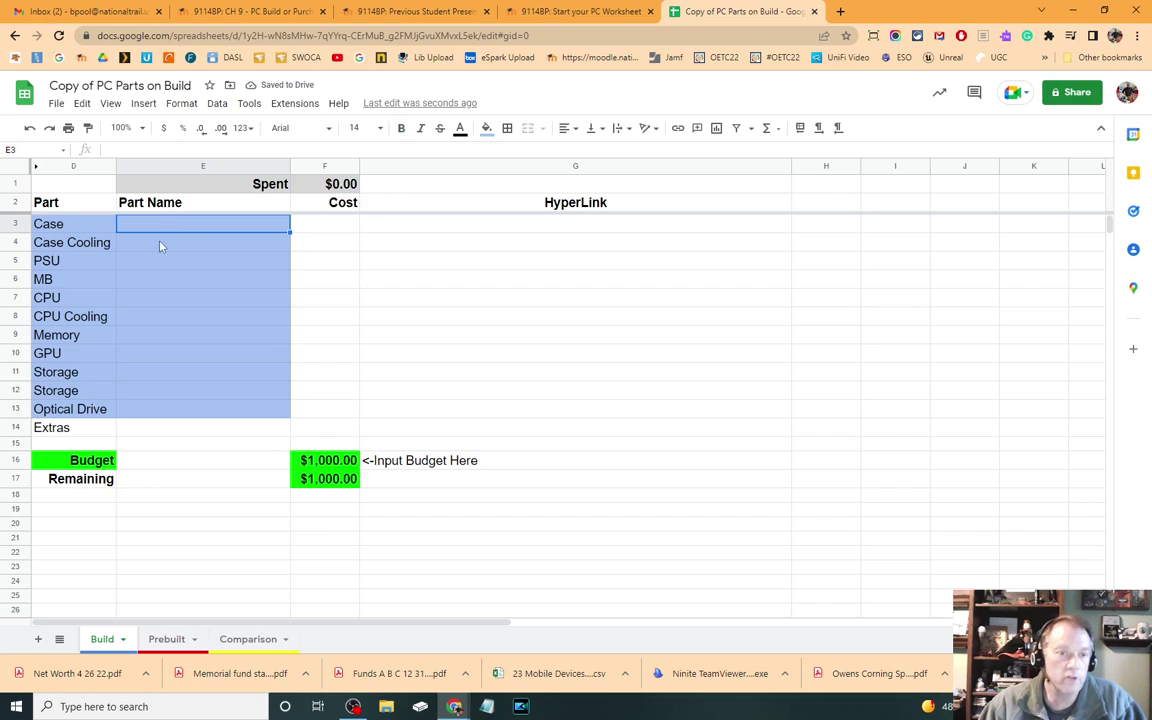
pyautogui.click(316, 226)
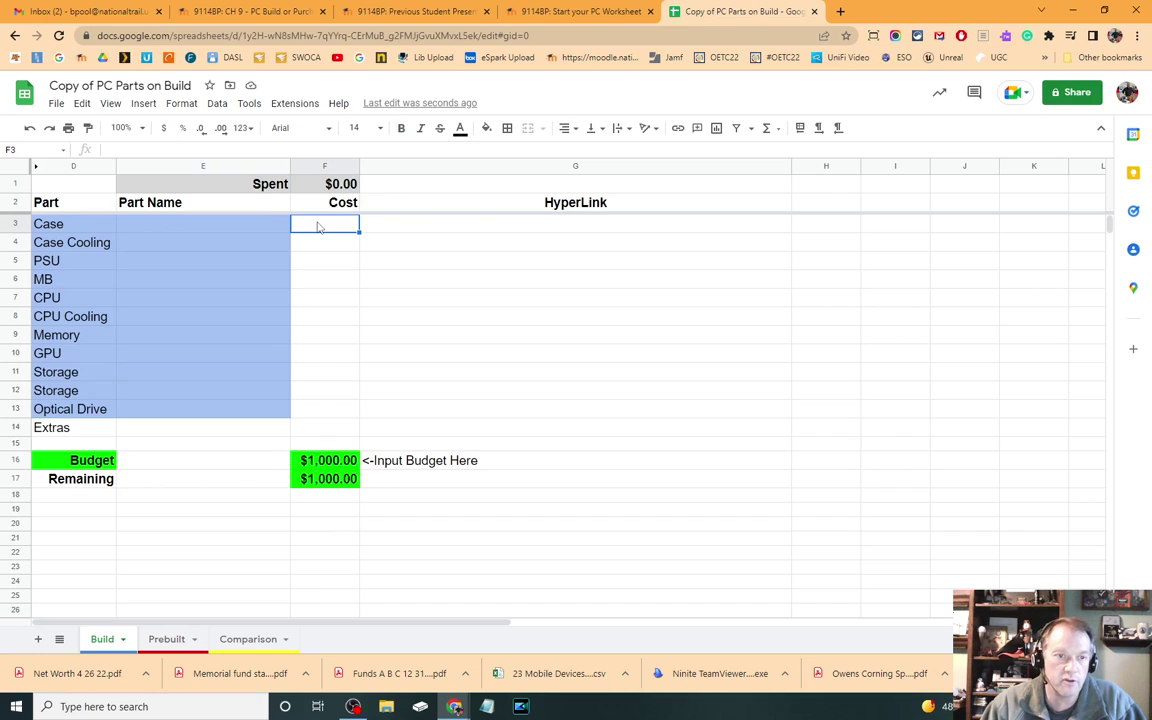
pyautogui.click(196, 228)
pyautogui.write('PC Case')
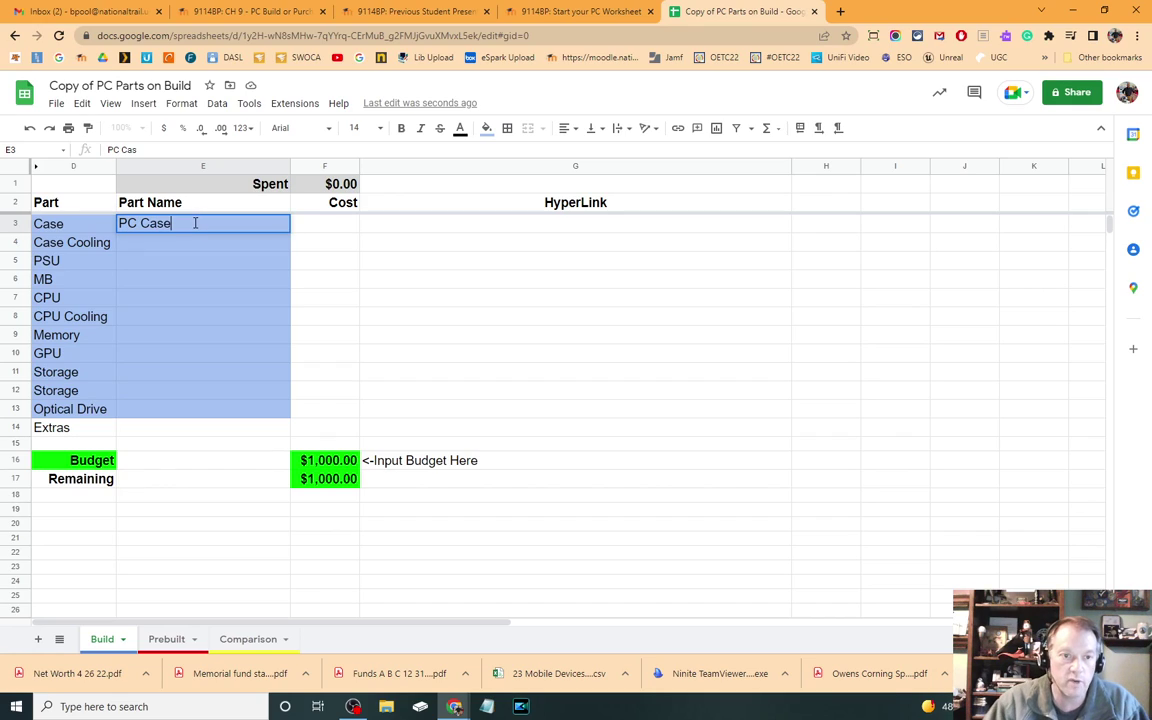
pyautogui.press('Tab')
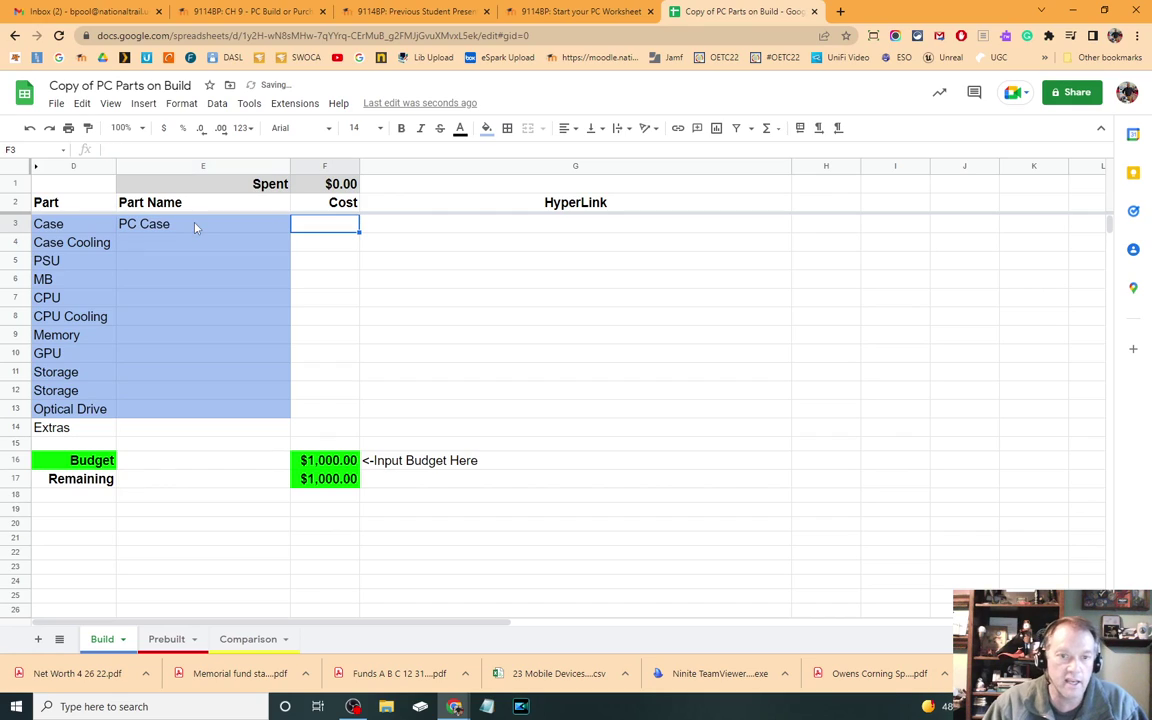
pyautogui.write('54.99')
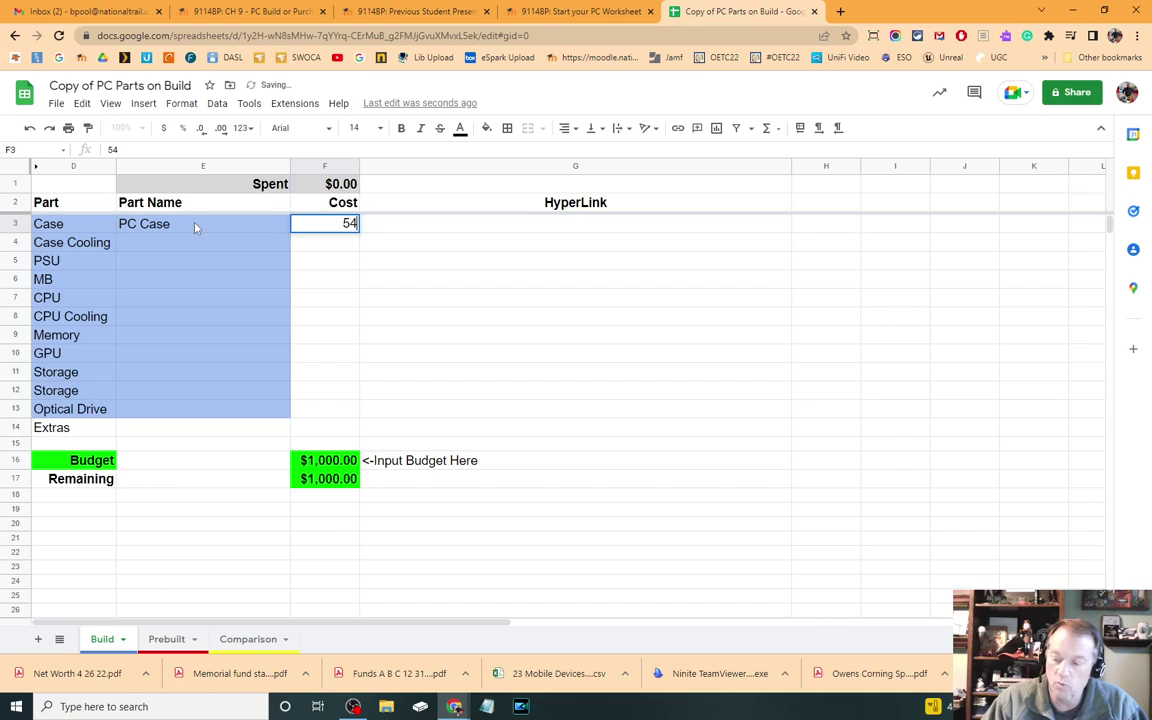
pyautogui.click(499, 231)
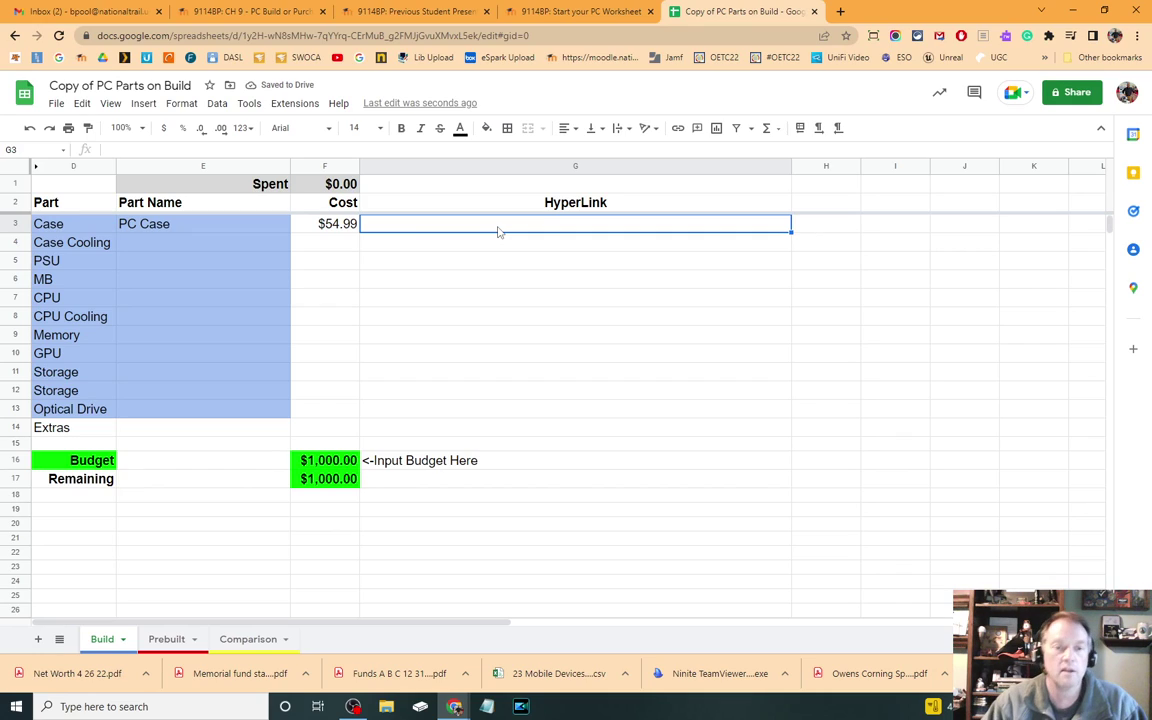
pyautogui.click(200, 245)
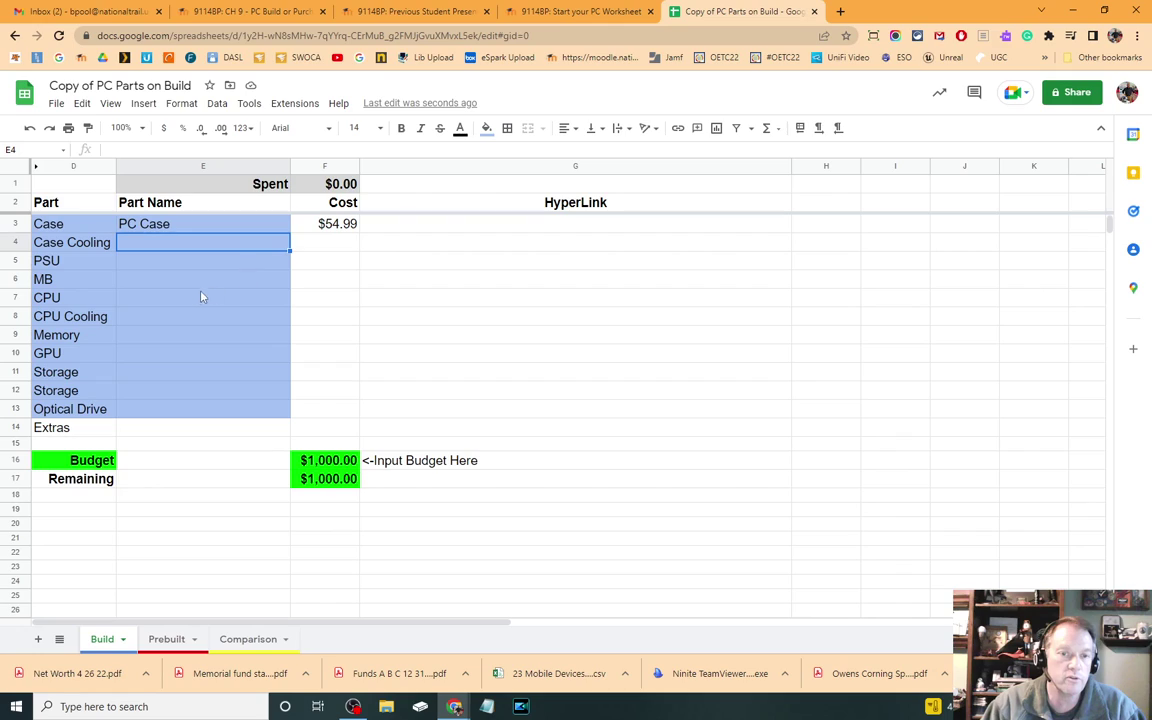
pyautogui.click(200, 298)
pyautogui.click(172, 390)
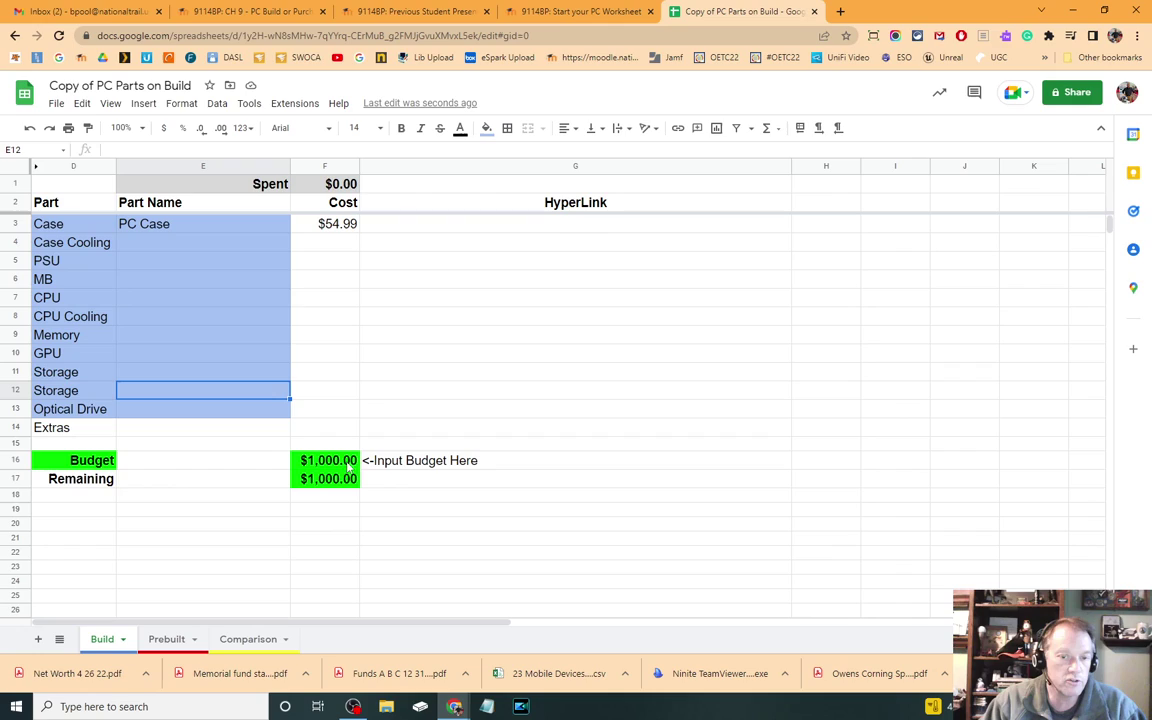
pyautogui.click(326, 226)
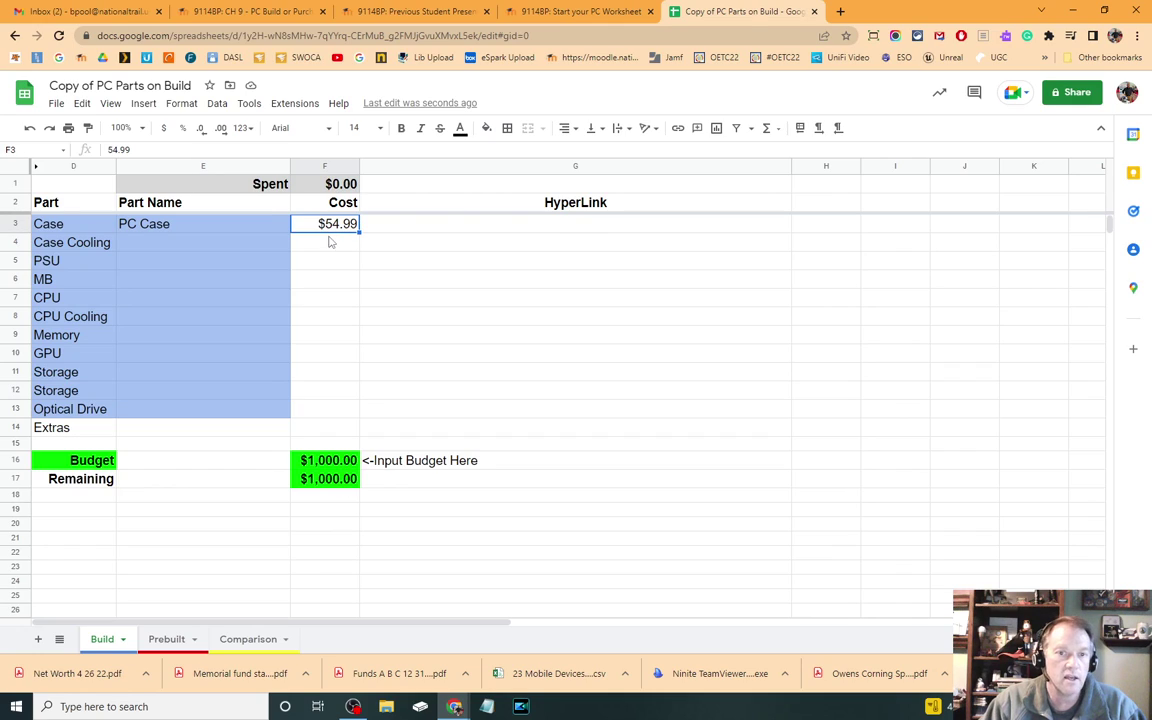
pyautogui.click(327, 246)
# Step: Correct the Spent formula on the Build sheet so that it sums the range F3:F15
pyautogui.click(336, 186)
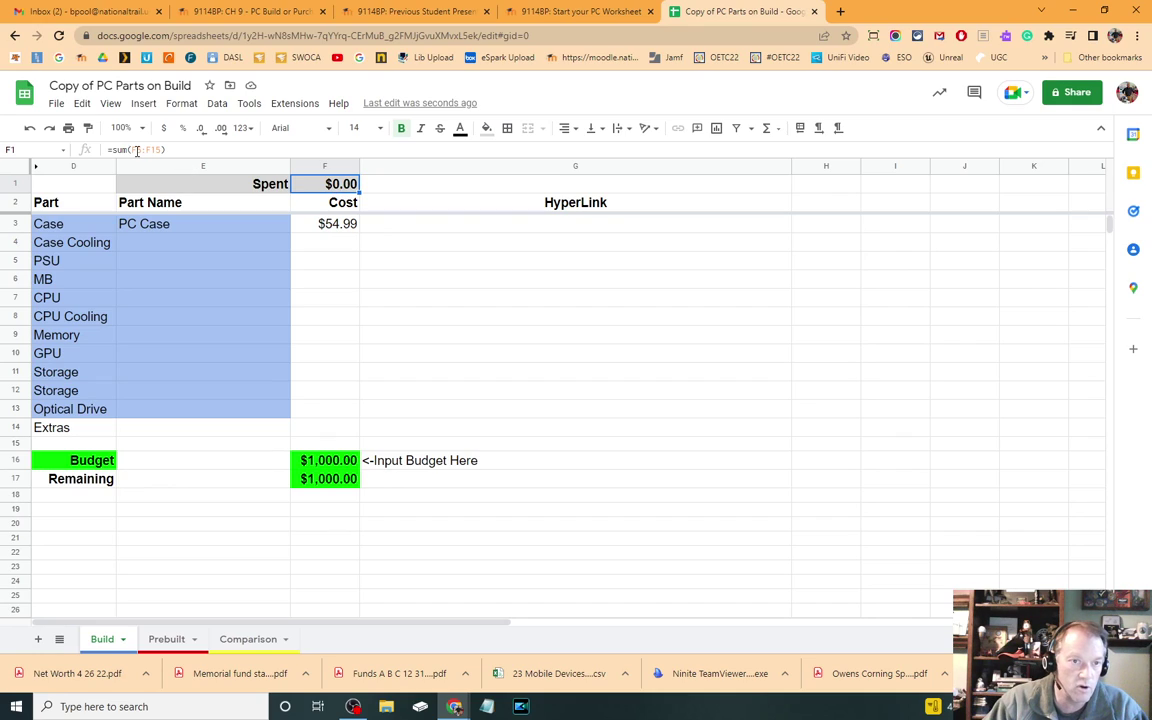
pyautogui.click(137, 150)
pyautogui.press('BackSpace')
pyautogui.write('3')
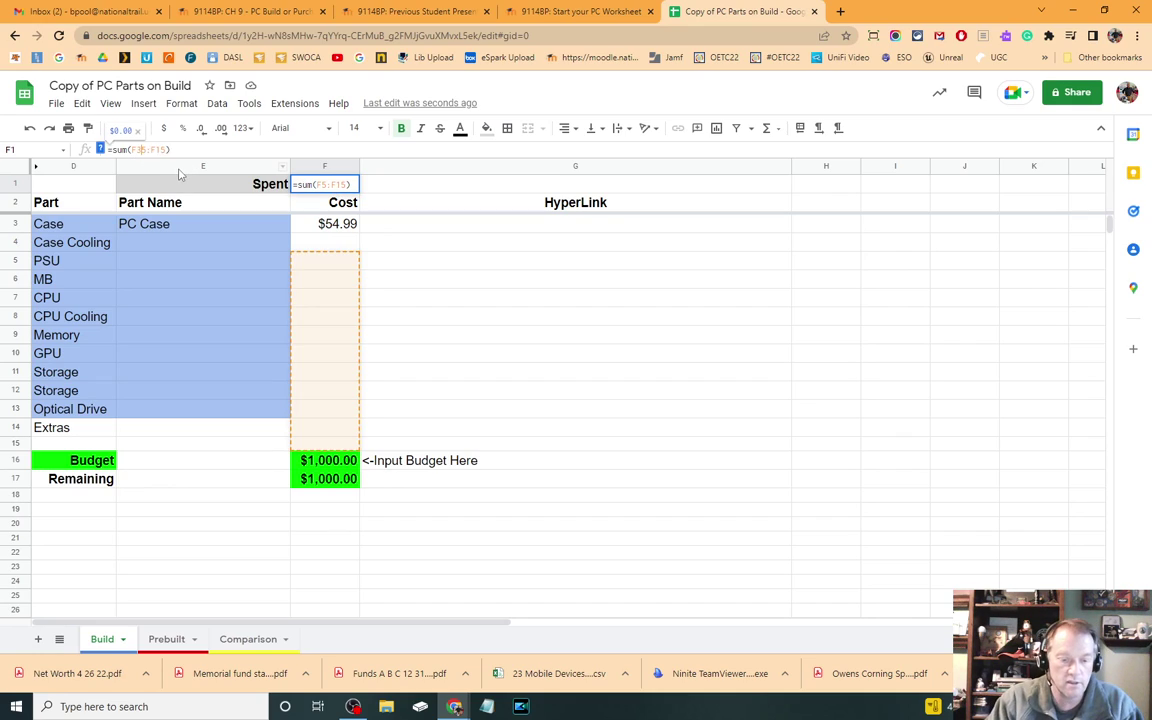
pyautogui.press('Return')
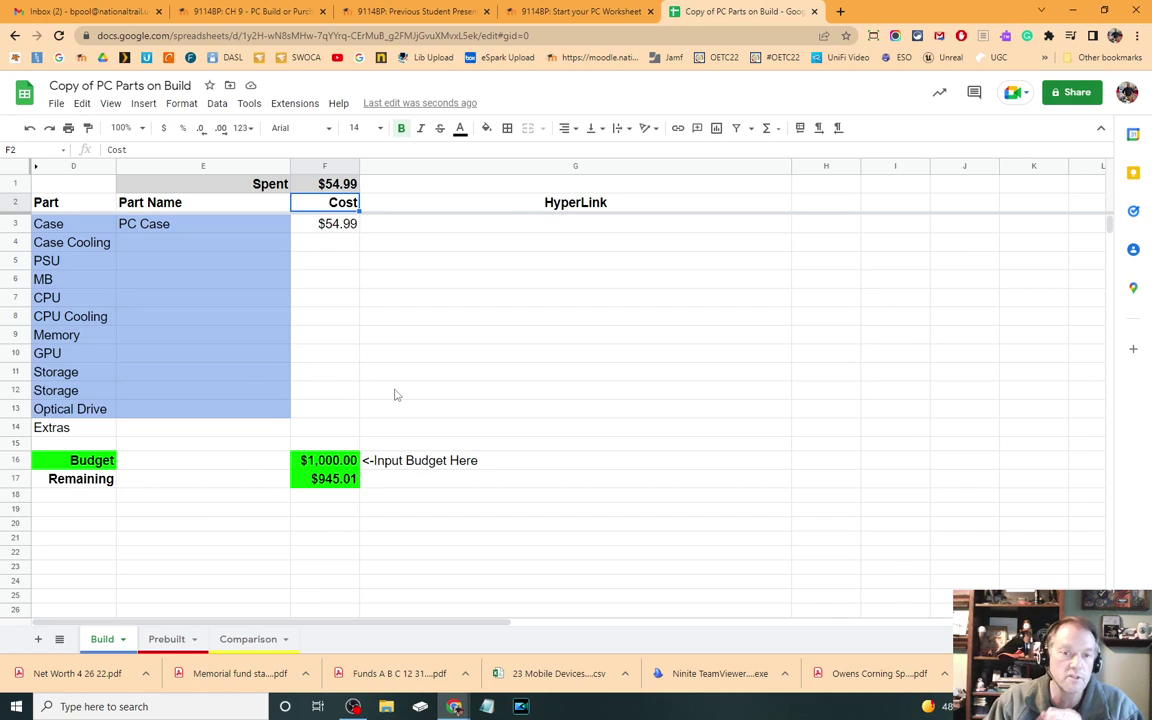
# Step: Examine the build and prebuilt parts side by side on the Comparison sheet and return to the Build sheet
pyautogui.click(241, 644)
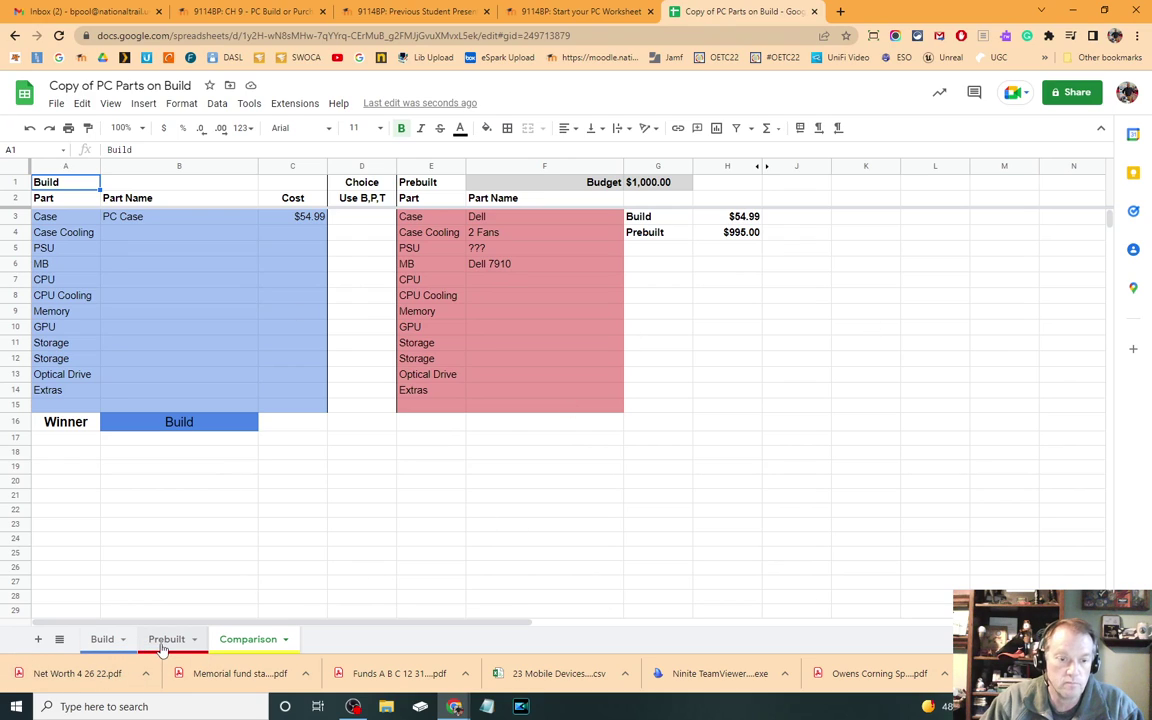
pyautogui.click(102, 640)
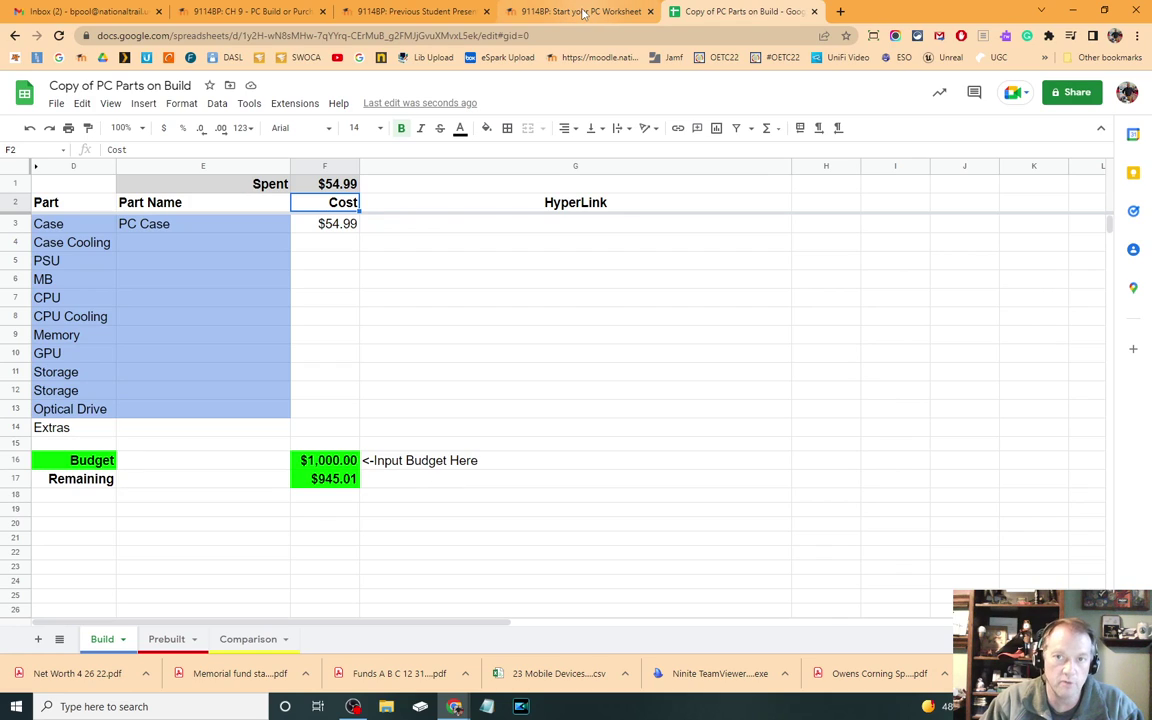
# Step: Look through the videos on the Previous Student Presentations page in Moodle
pyautogui.click(415, 11)
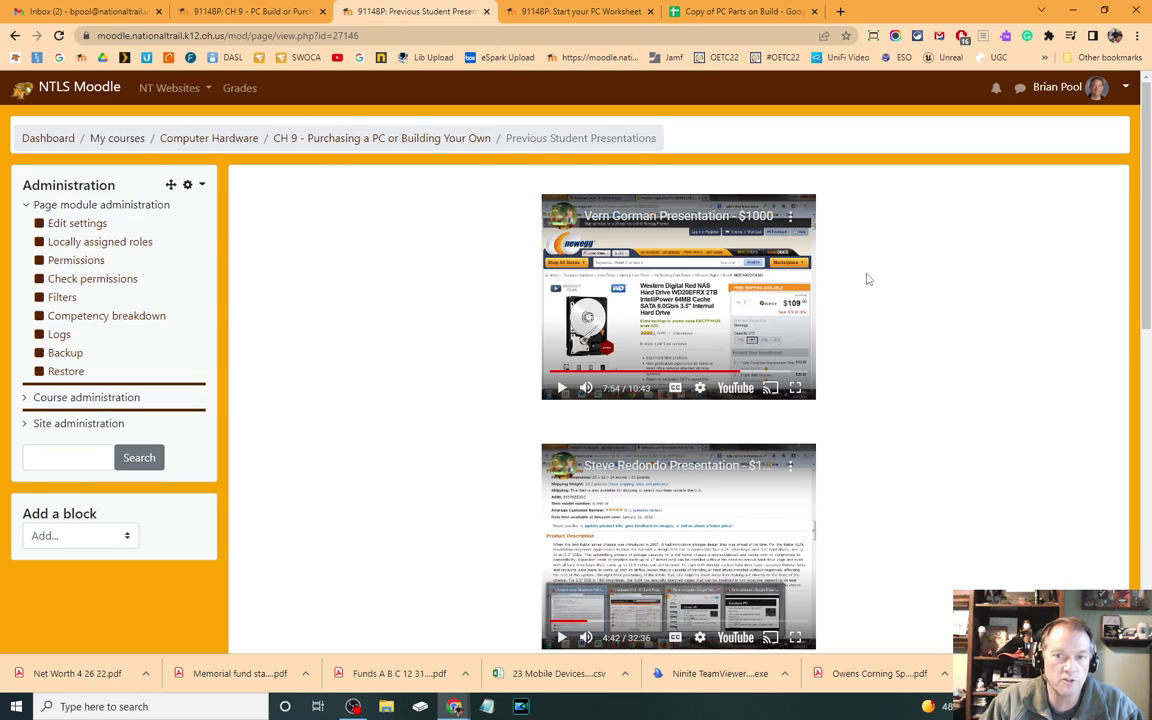
pyautogui.scroll(-10, 812, 400)
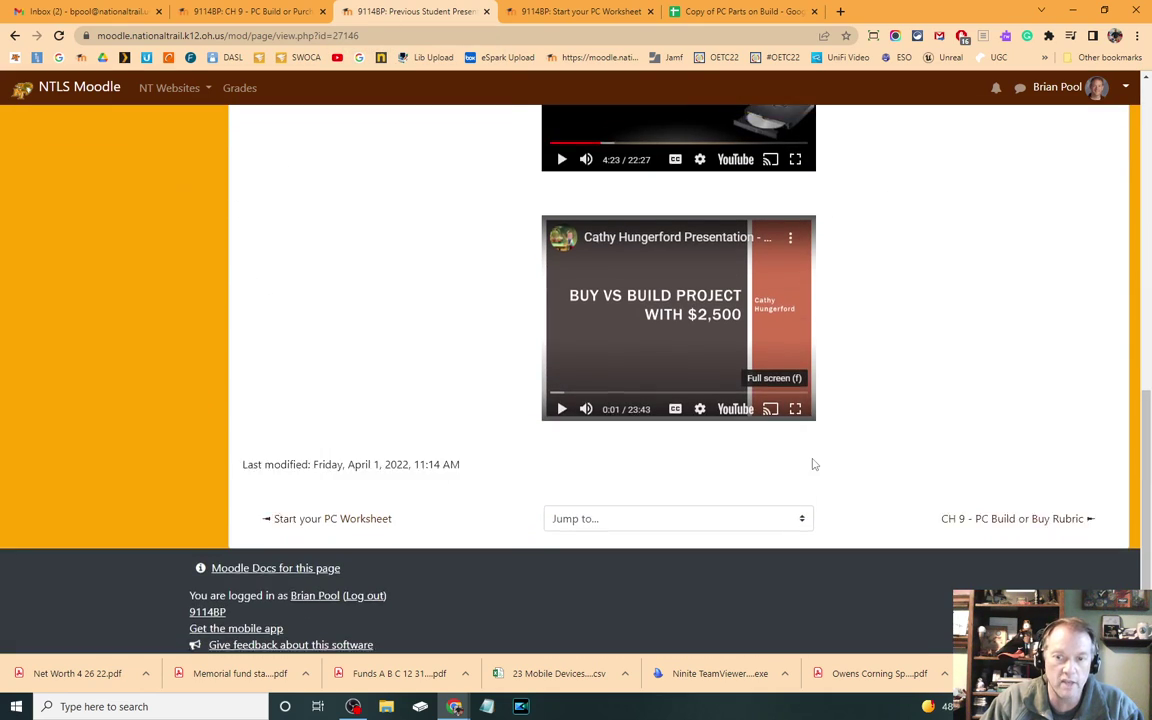
pyautogui.scroll(8, 812, 465)
pyautogui.scroll(3, 812, 465)
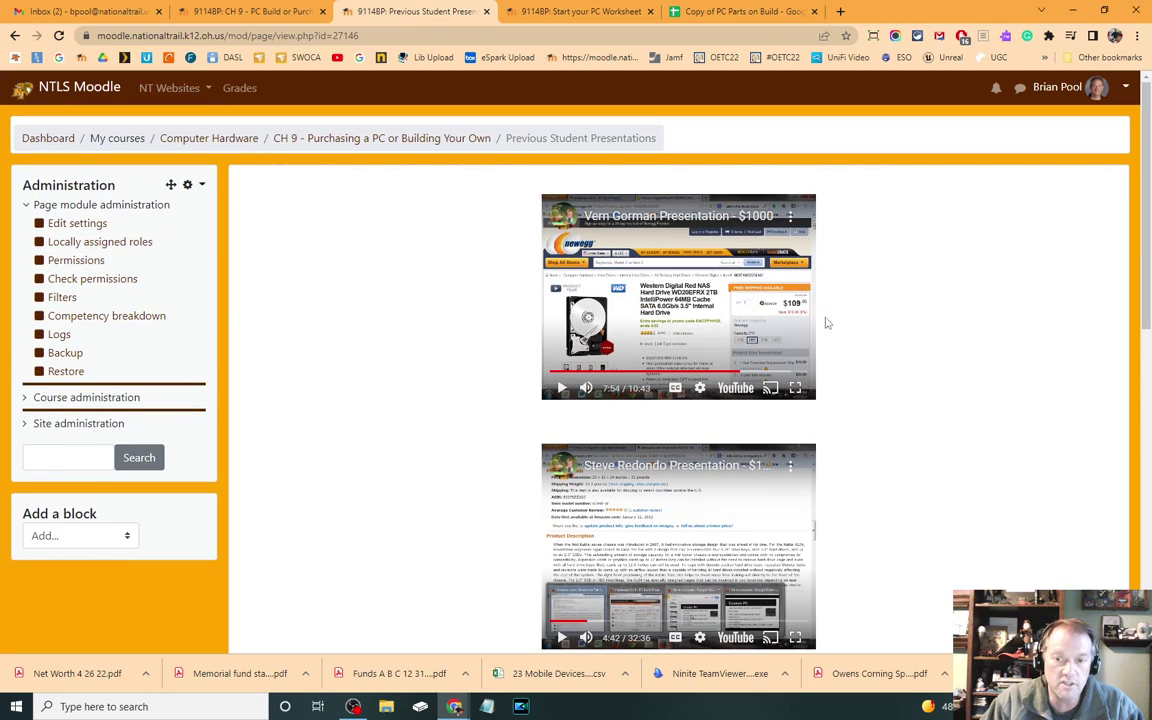
pyautogui.scroll(-1, 907, 318)
pyautogui.scroll(-3, 907, 318)
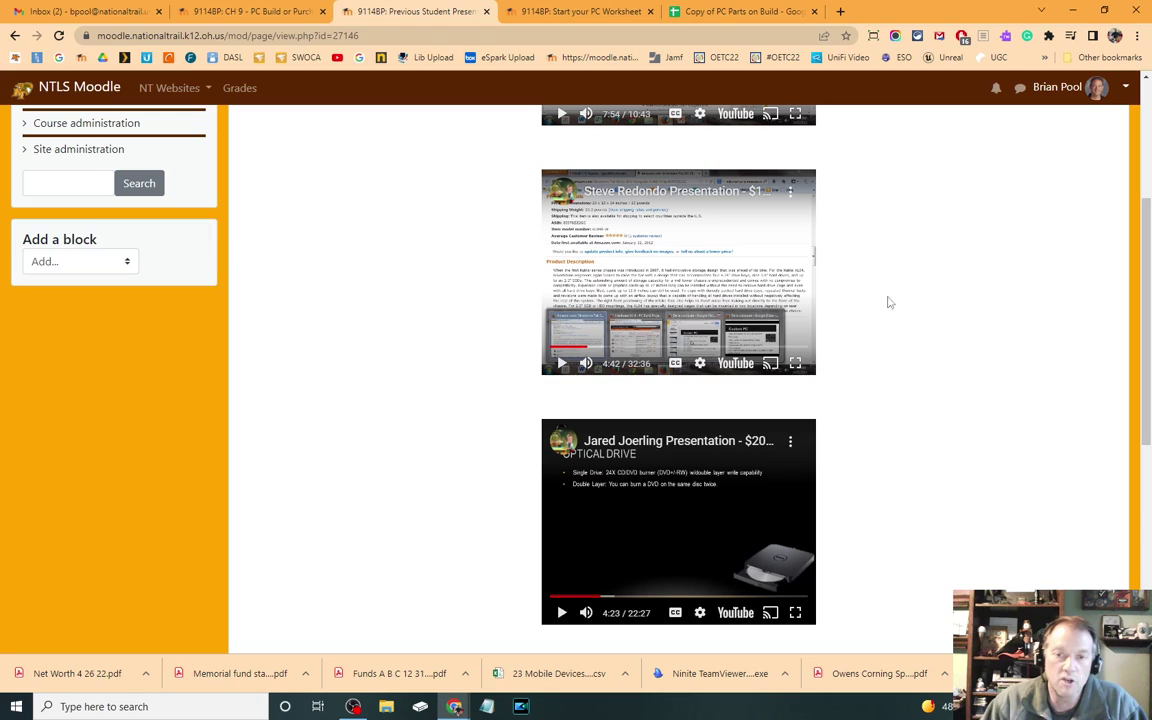
# Step: Open the course section "CH 9 - Purchasing a PC or Building Your Own" and switch the role to Clean Course View to show its Build or Buy Project activities
pyautogui.click(245, 11)
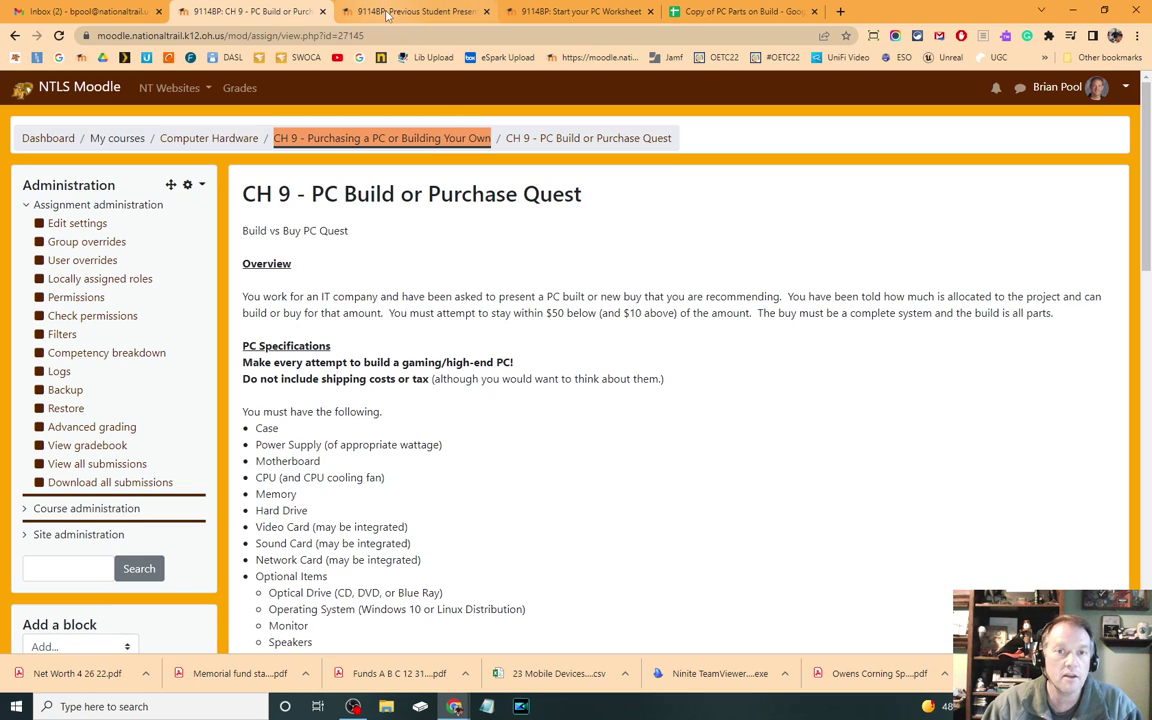
pyautogui.click(312, 131)
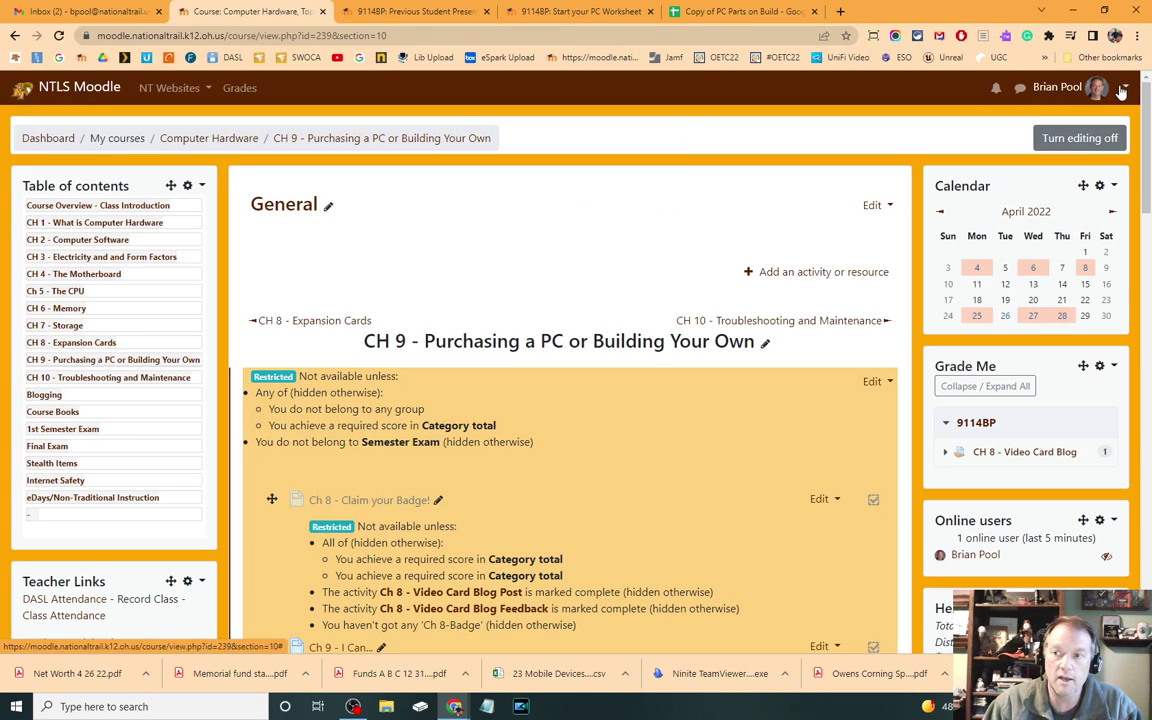
pyautogui.click(1058, 87)
pyautogui.click(1062, 274)
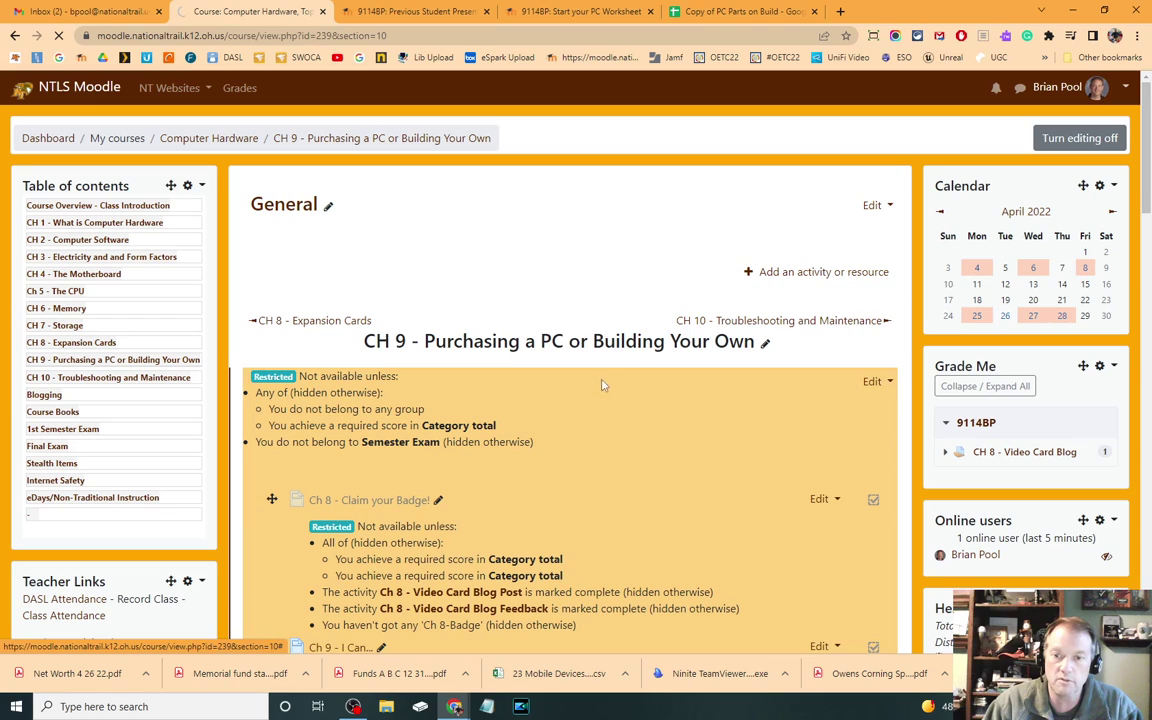
pyautogui.scroll(-2, 314, 390)
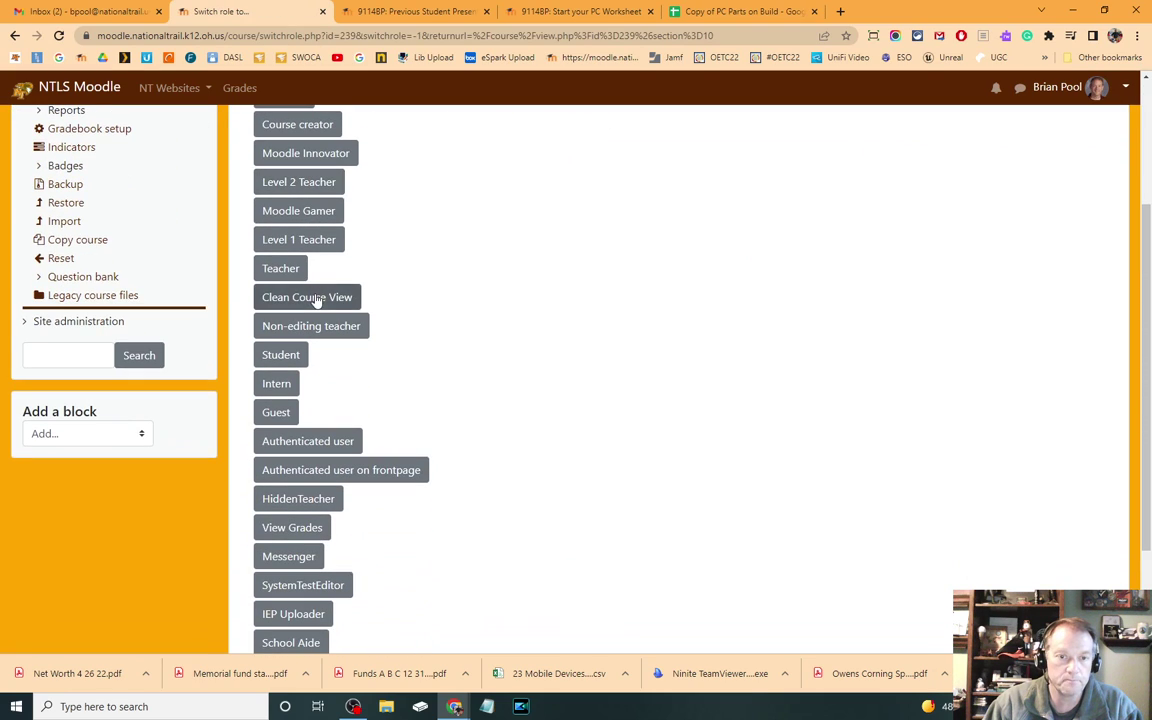
pyautogui.click(307, 297)
pyautogui.scroll(-5, 576, 382)
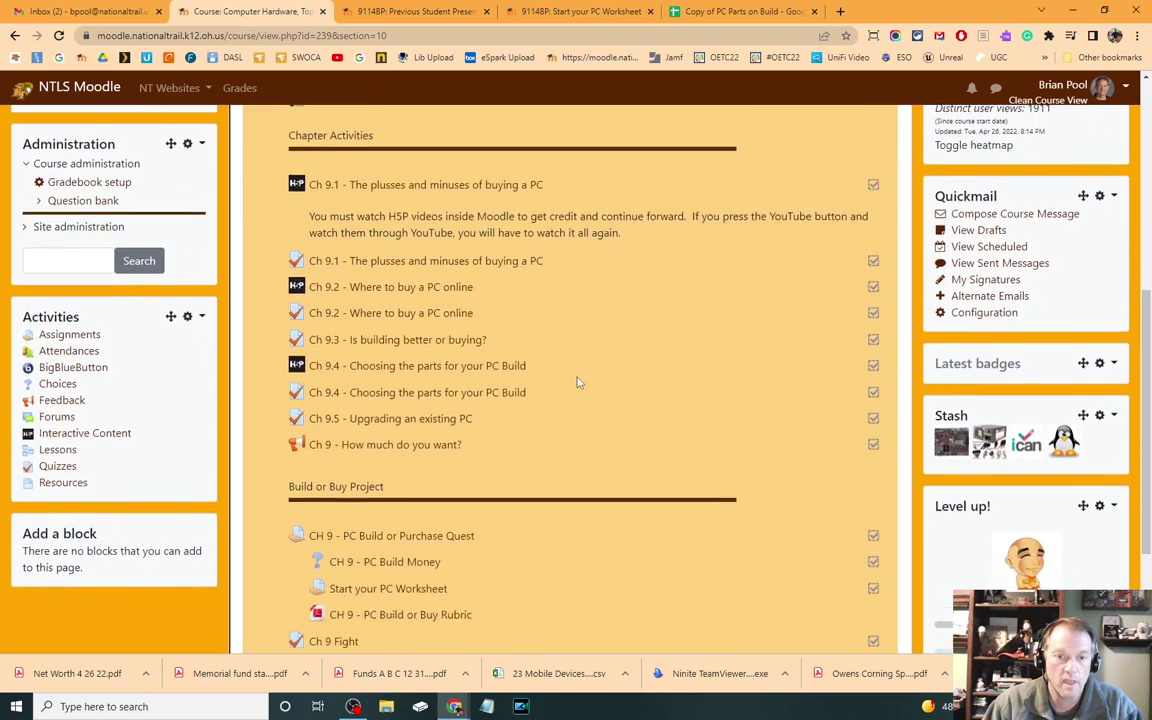
pyautogui.scroll(-2, 576, 382)
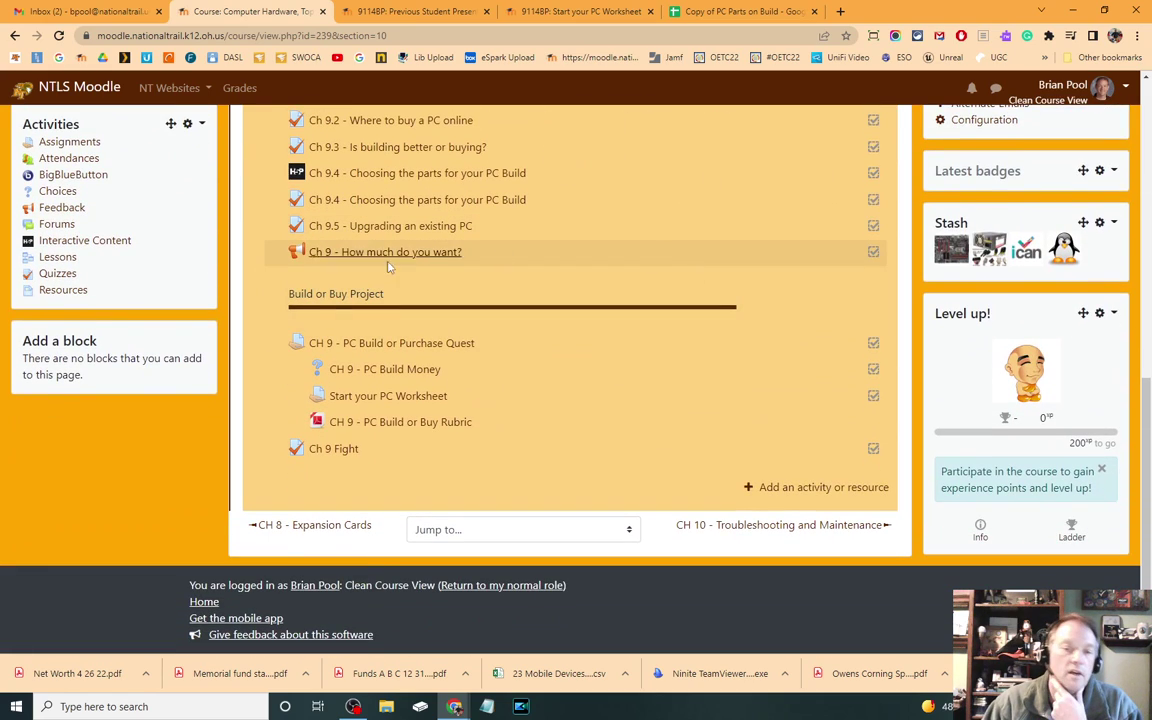